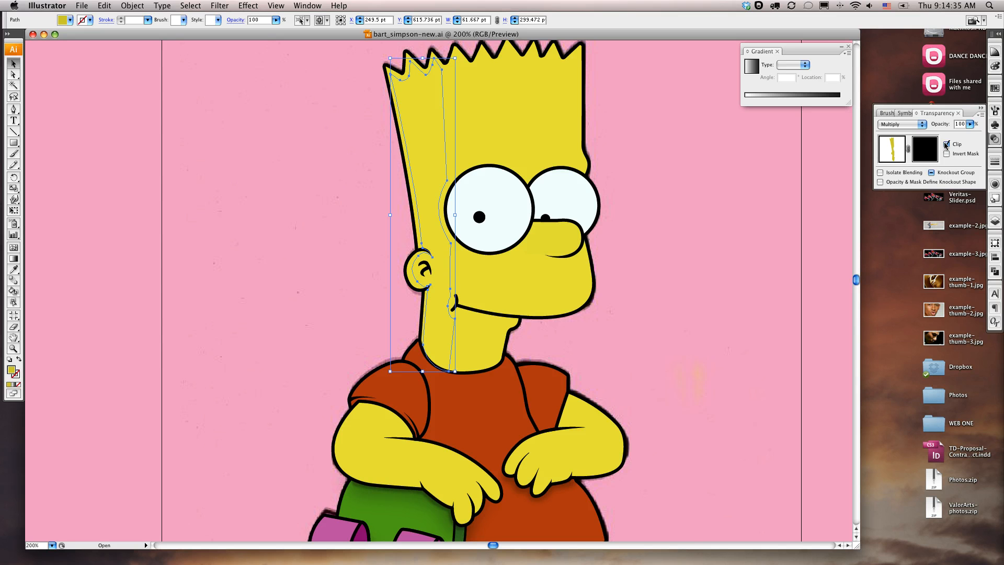
- Edit the face shadow's opacity mask and draw a rectangle about 116 by 339 pt over the shadow, filled with a white-to-black linear gradient
left_click(980, 114)
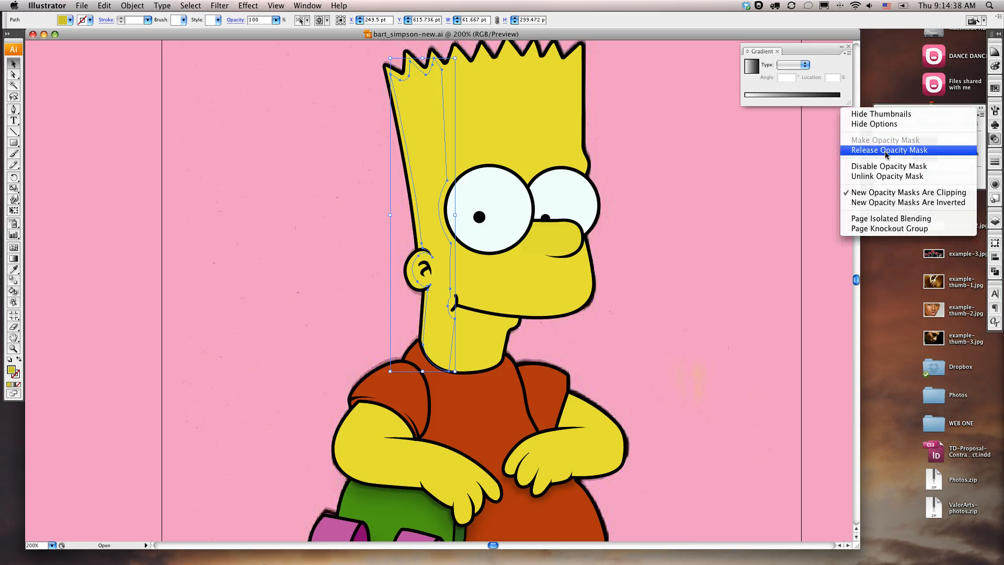
left_click(981, 139)
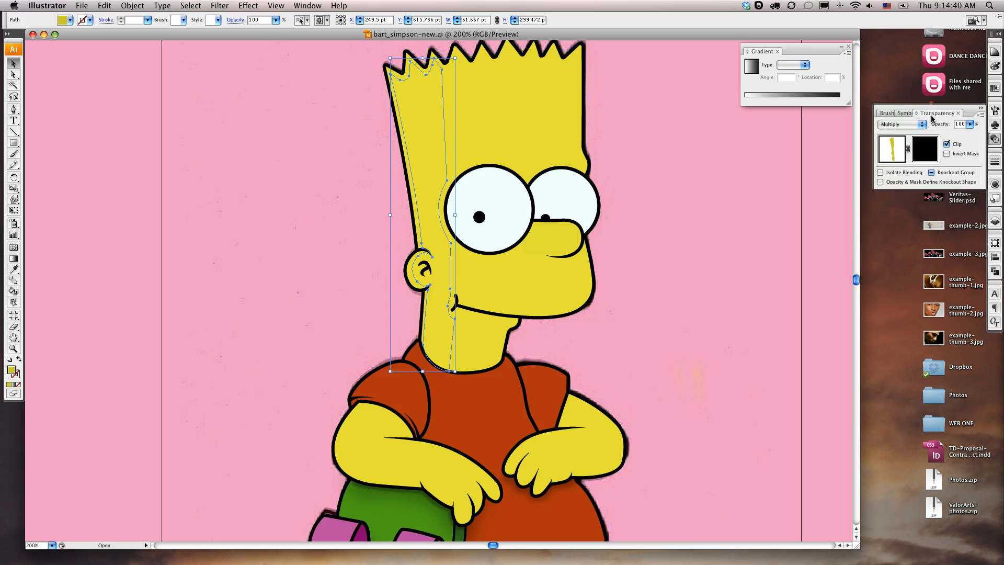
left_click(929, 142)
left_click(13, 142)
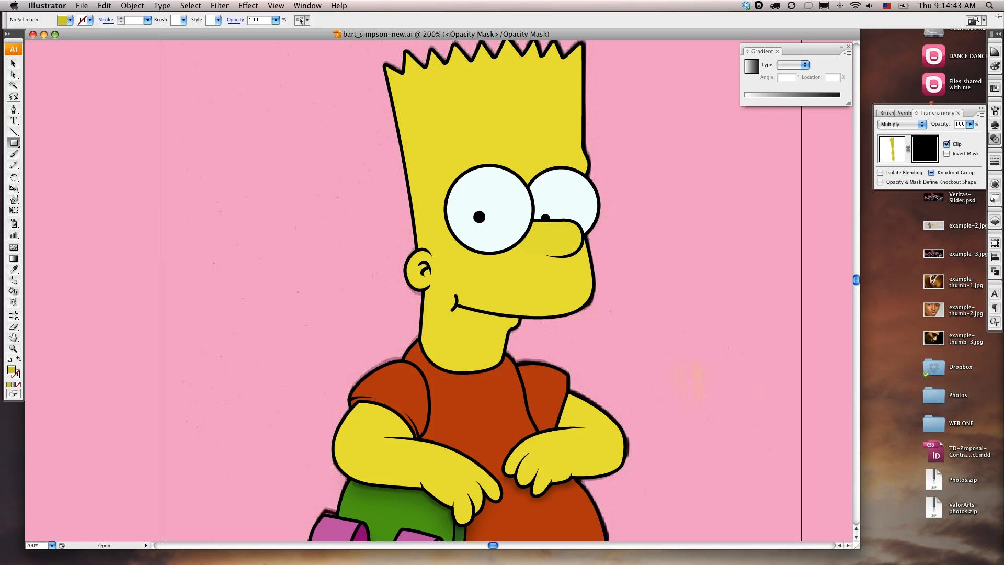
scroll(439, 291, "up", 2)
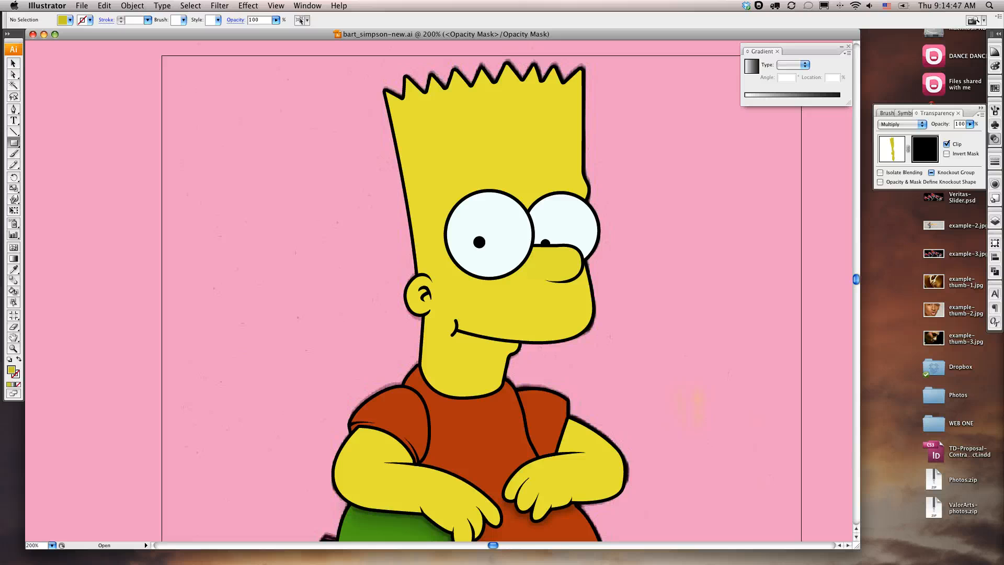
scroll(439, 291, "left", 1)
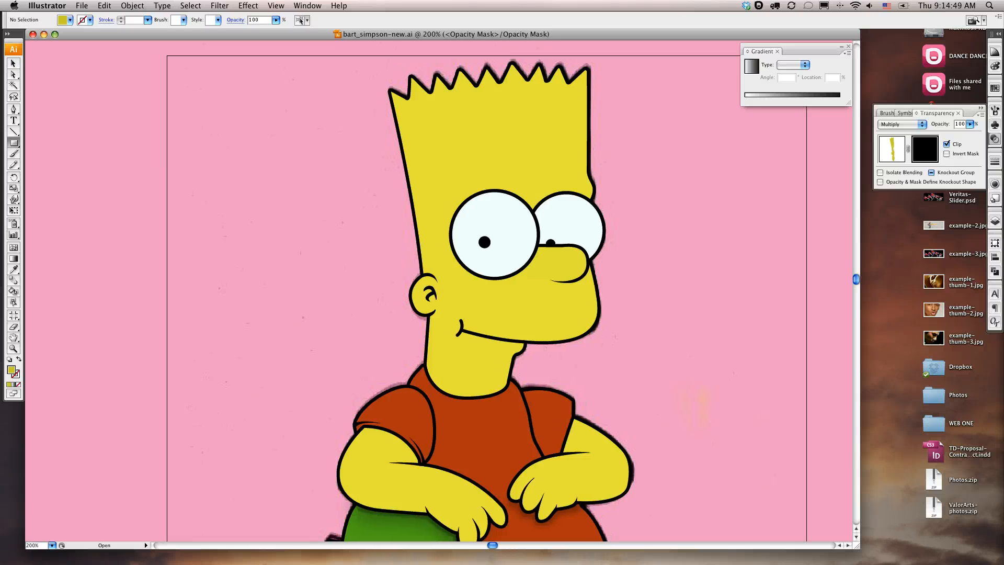
mouse_move(366, 57)
left_mouse_down()
mouse_move(477, 406)
mouse_move(487, 410)
left_mouse_up()
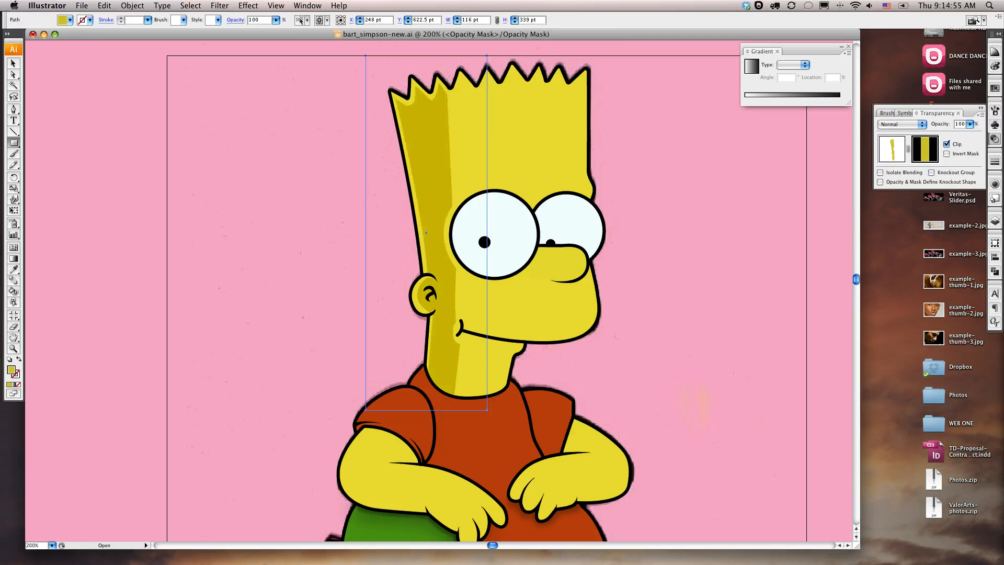
left_click(753, 68)
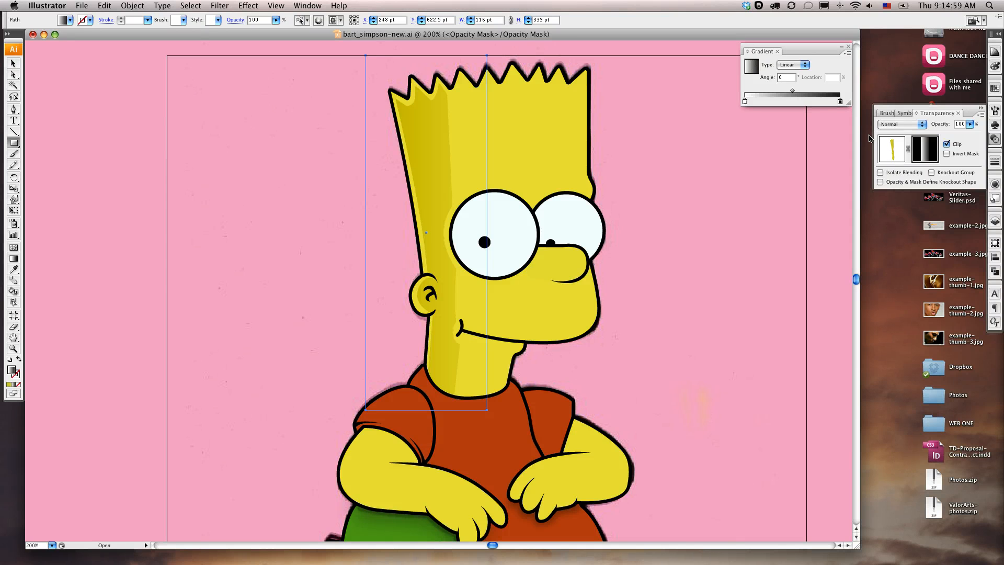
- Switch the gradient's black end stop to CMYK and set cyan, magenta, yellow and black all to 100%
left_click(839, 102)
left_click(995, 65)
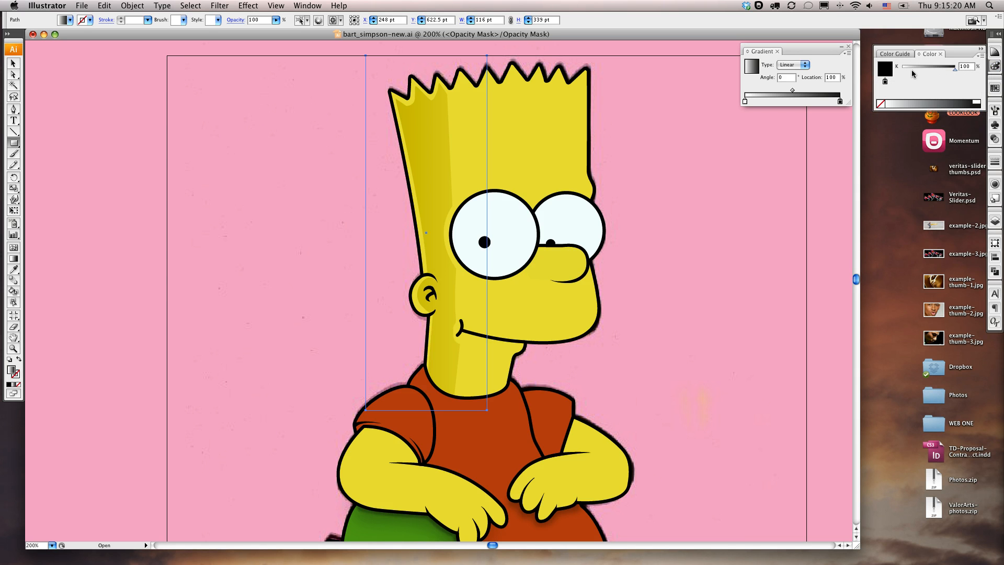
left_click(980, 54)
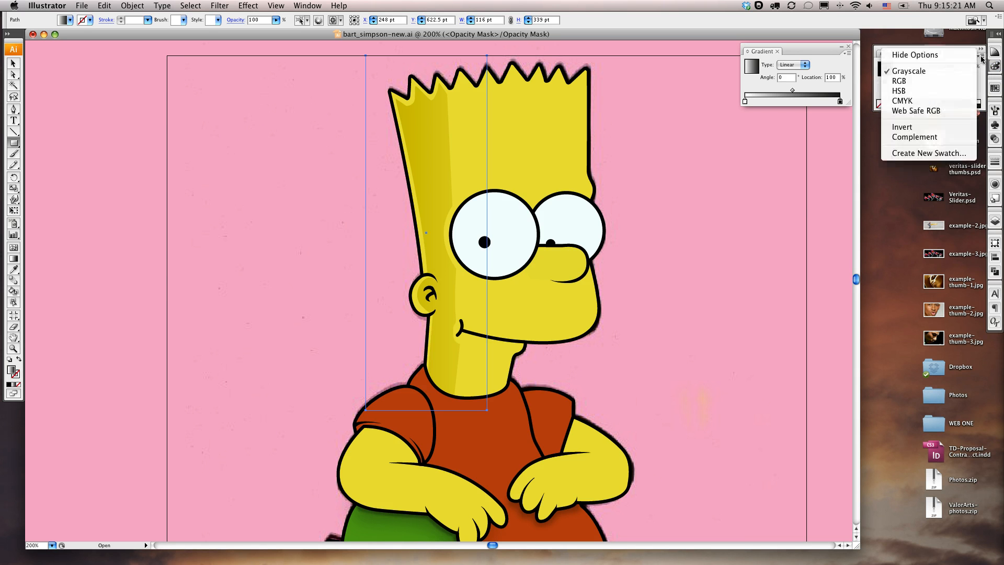
left_click(909, 102)
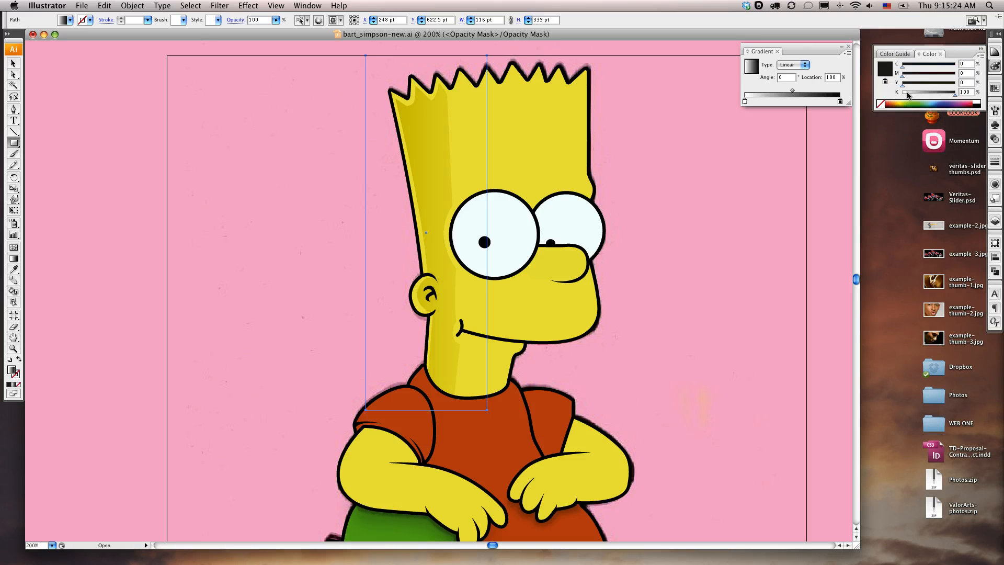
left_click_drag(902, 85, 971, 79)
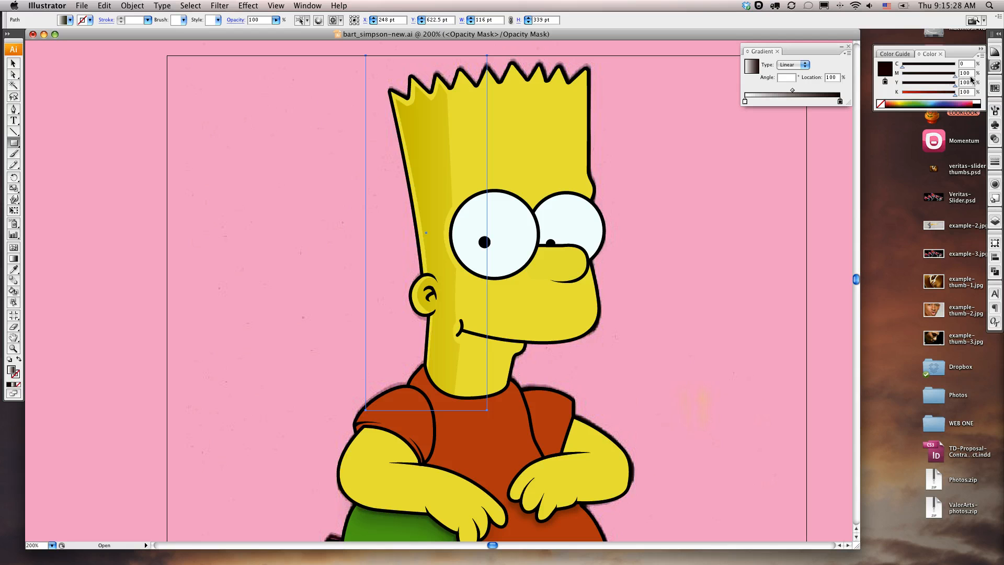
left_click_drag(902, 67, 996, 73)
left_click(994, 139)
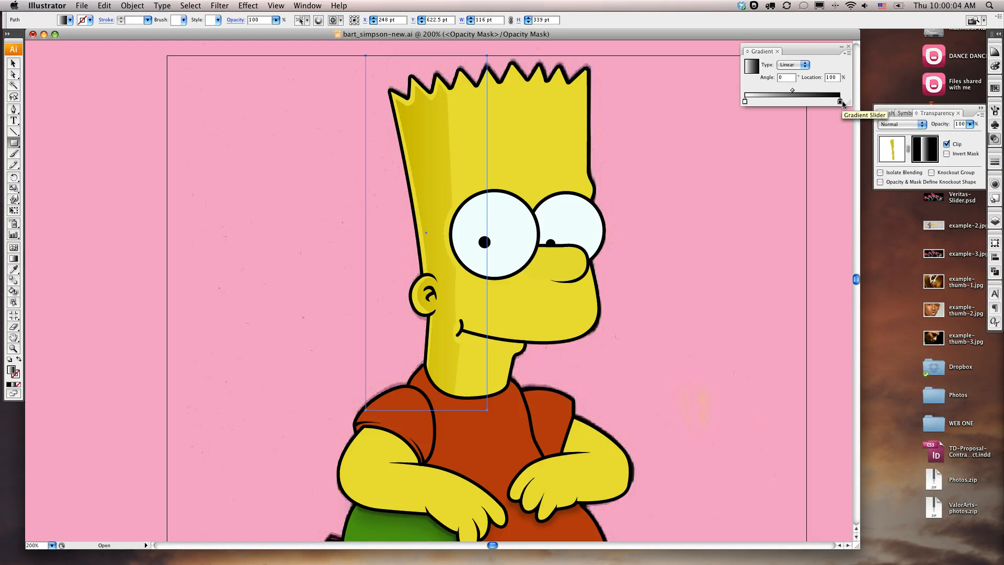
left_click(994, 66)
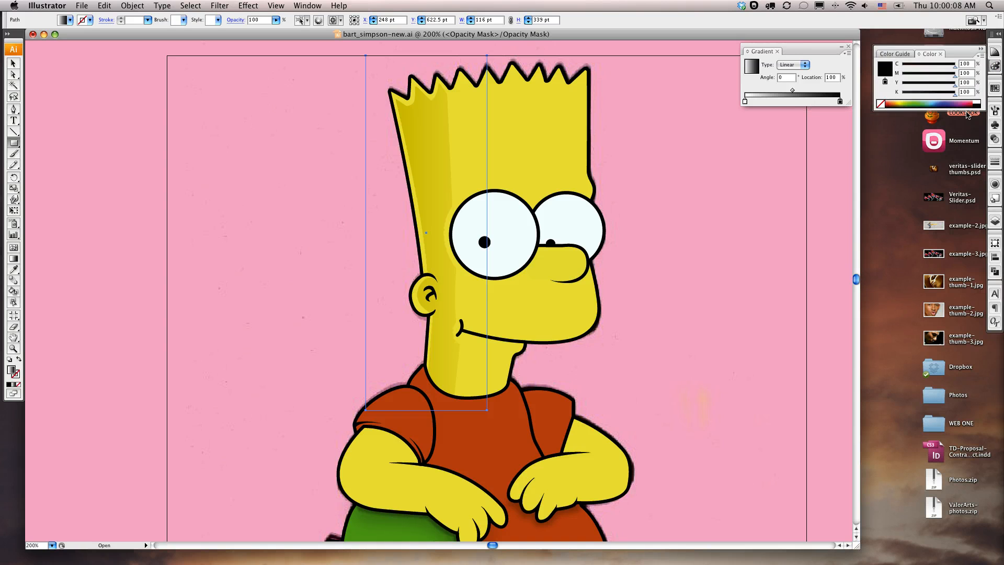
left_click(994, 139)
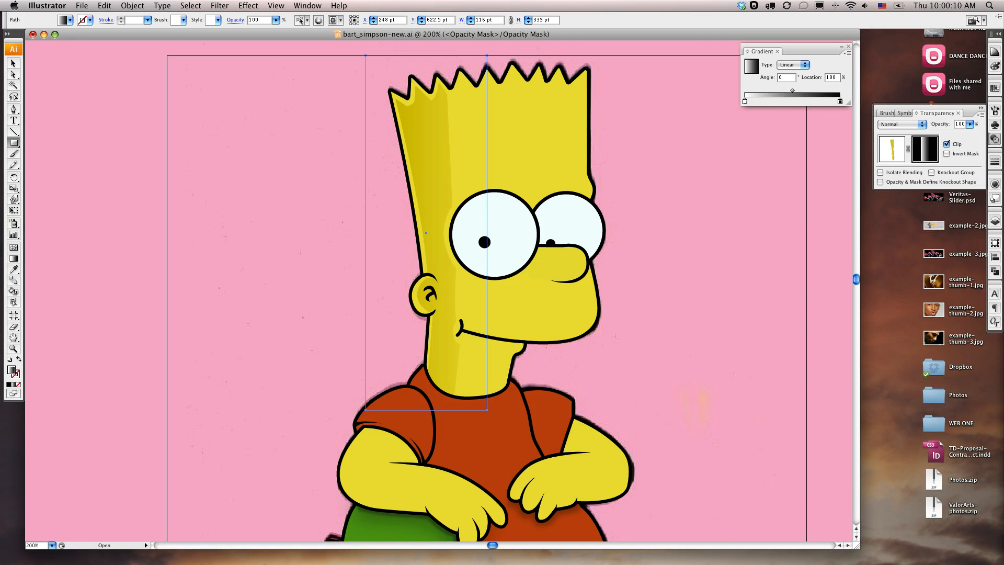
- Redraw the mask's linear gradient across the side of the face at about 1.78 degrees, and return from mask editing to the artwork
left_click(14, 259)
left_click_drag(377, 199, 518, 196)
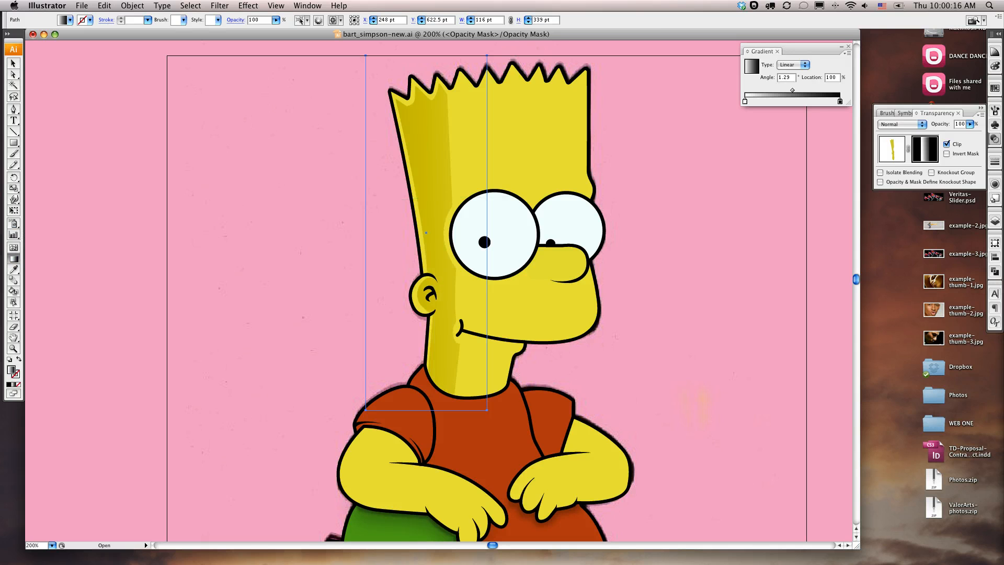
key("super+z")
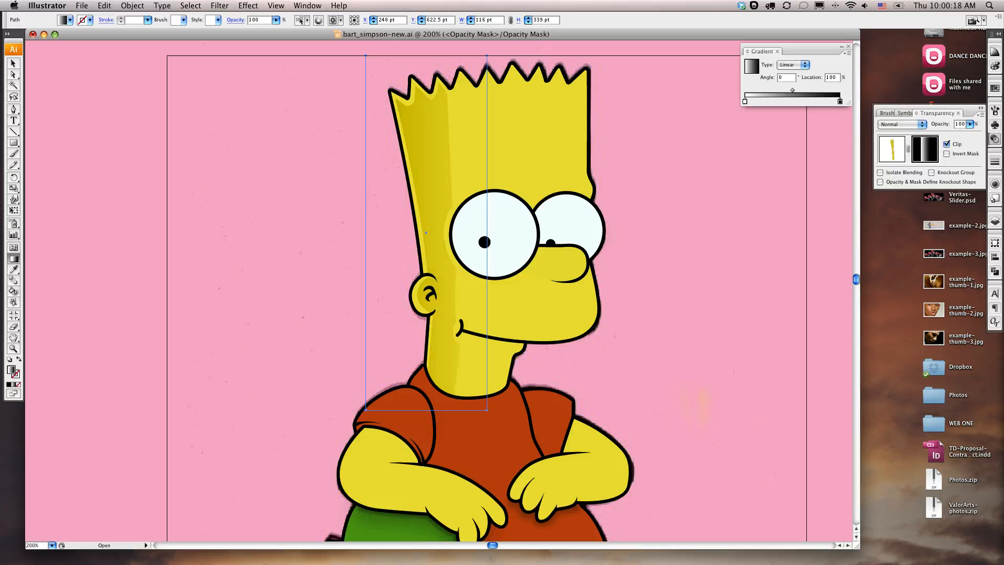
left_click_drag(363, 198, 436, 192)
left_click_drag(369, 202, 447, 201)
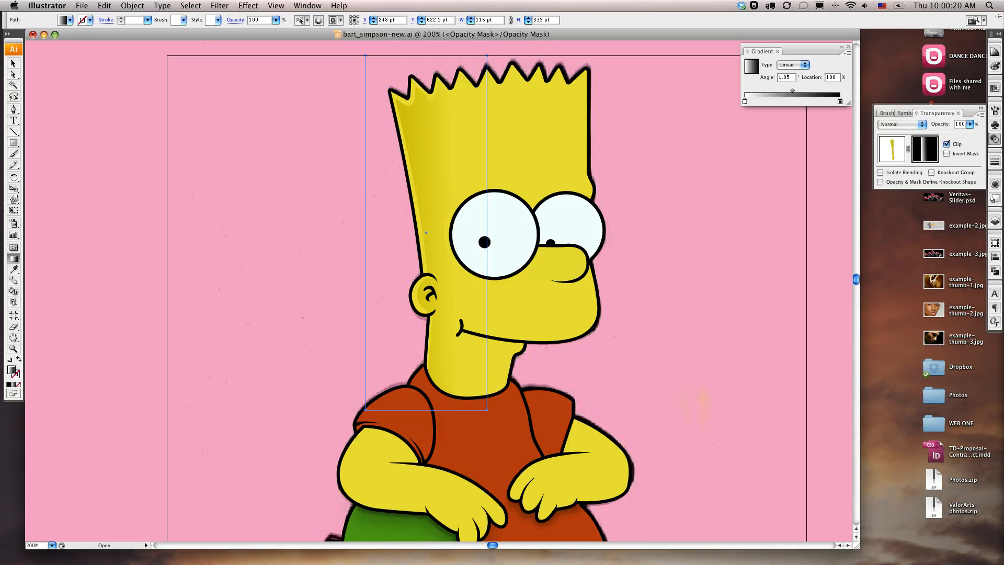
mouse_move(356, 211)
left_mouse_down()
mouse_move(406, 209)
mouse_move(411, 225)
mouse_move(471, 222)
left_mouse_up()
key("v")
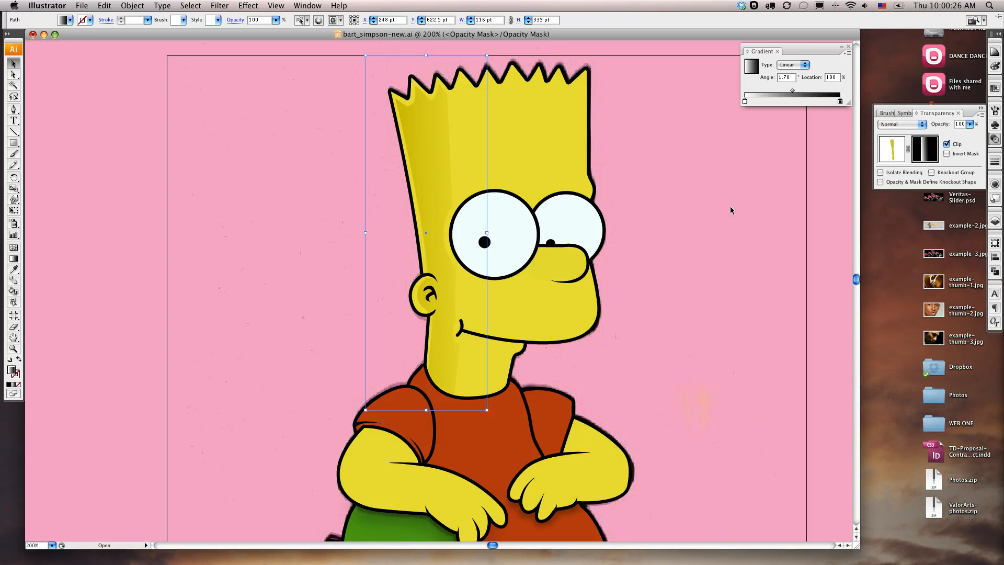
left_click(892, 154)
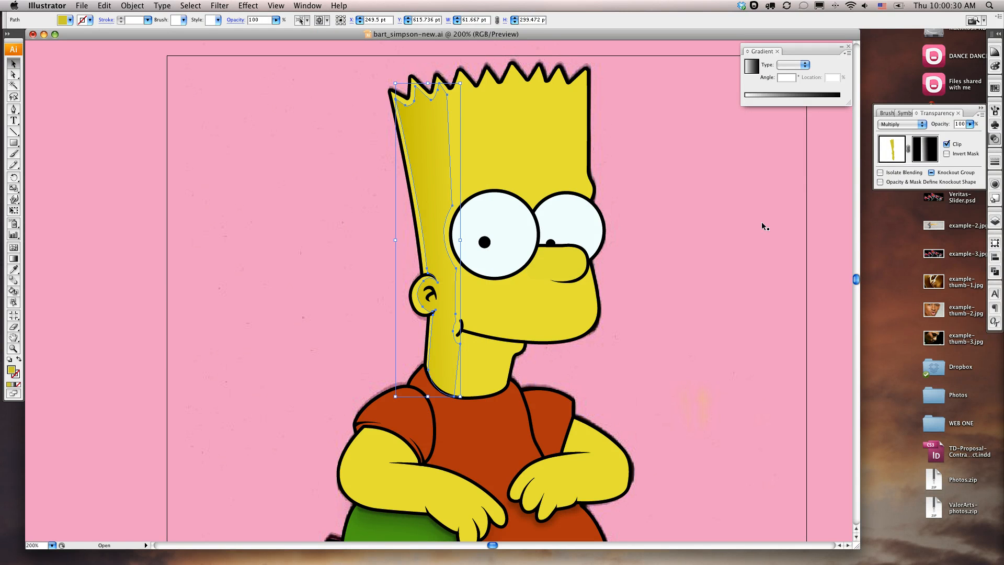
left_click(691, 209)
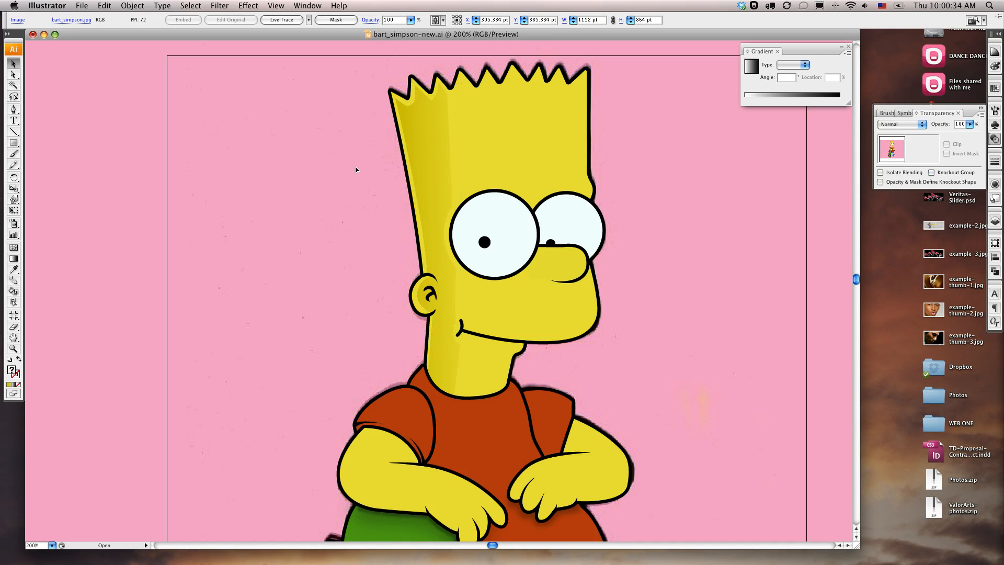
- Apply a Rasterize effect to the face shadow in RGB at High (300 ppi) with a transparent background
left_click(427, 165)
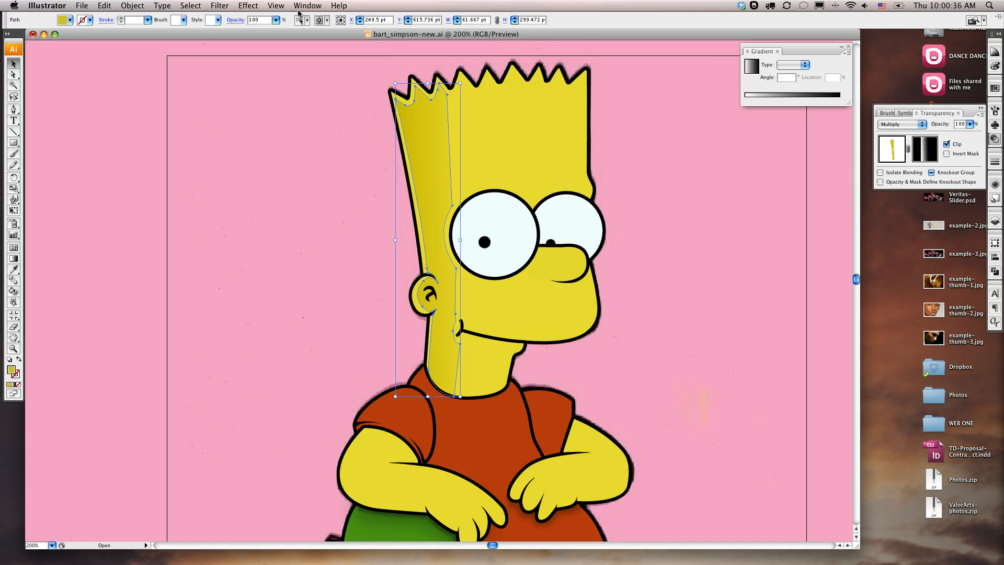
left_click(248, 6)
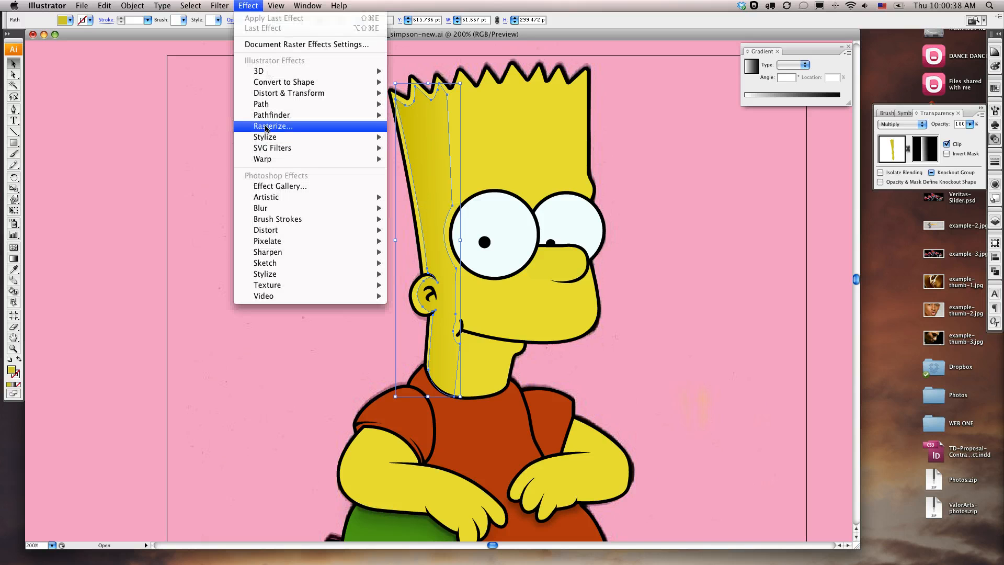
left_click(269, 126)
left_click(406, 177)
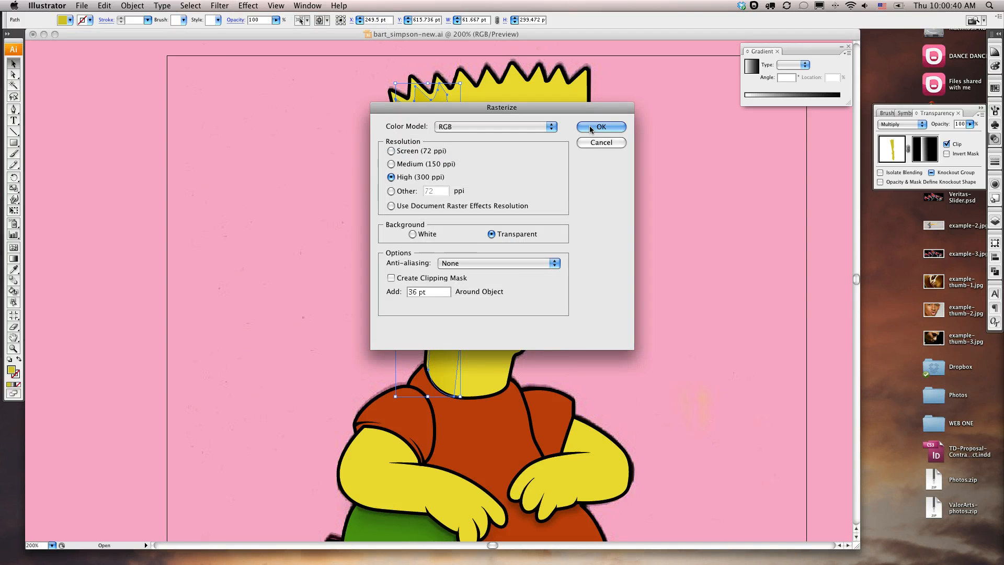
left_click(590, 126)
- Apply a Gaussian Blur effect with an increased radius to the face shadow and deselect it
left_click(246, 7)
mouse_move(293, 201)
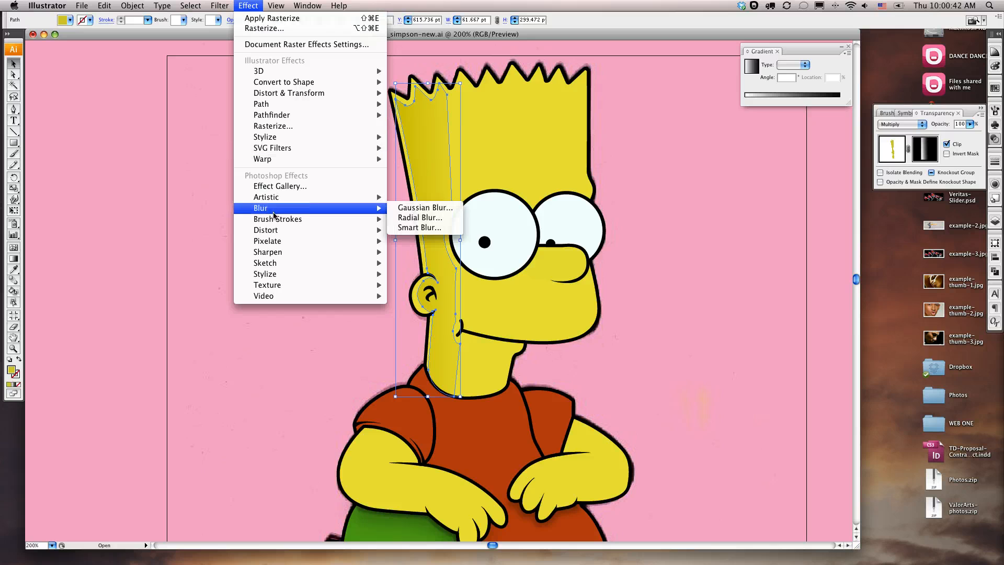
left_click(432, 205)
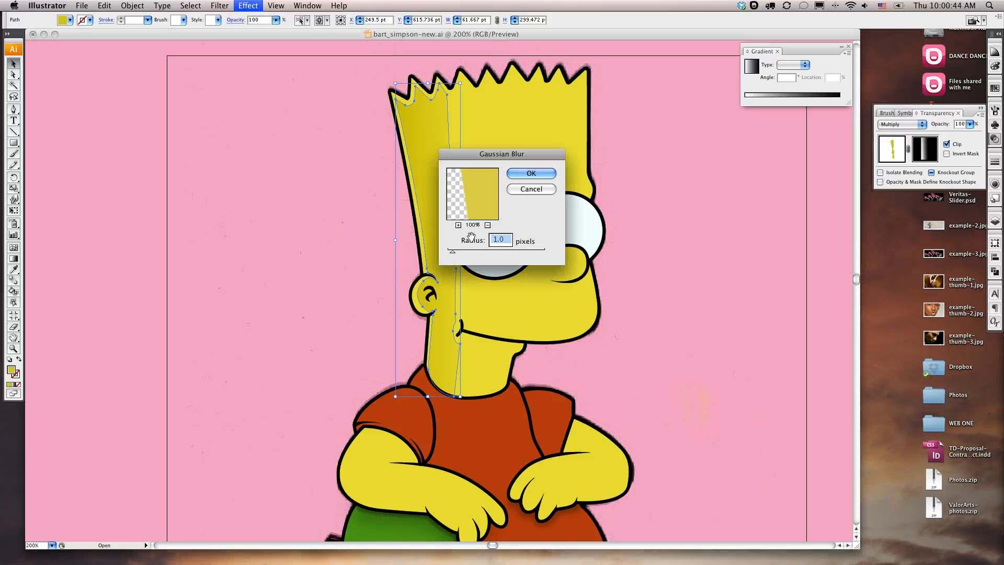
left_click_drag(457, 254, 467, 254)
left_click(532, 178)
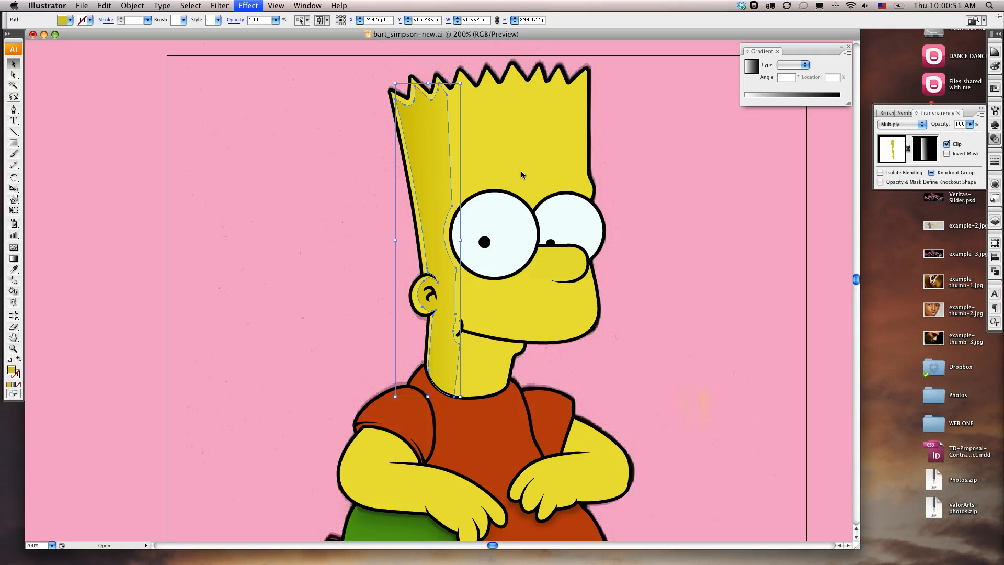
left_click(284, 220)
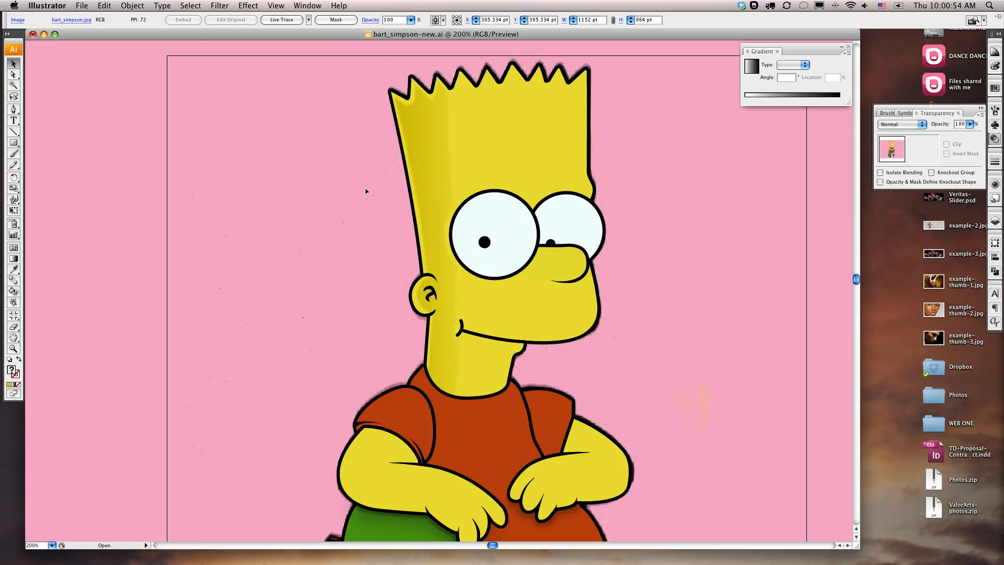
- Move the face shadow's upper anchor points up into the hair spikes so the shadow follows the hair outline
key("a")
left_click(406, 104)
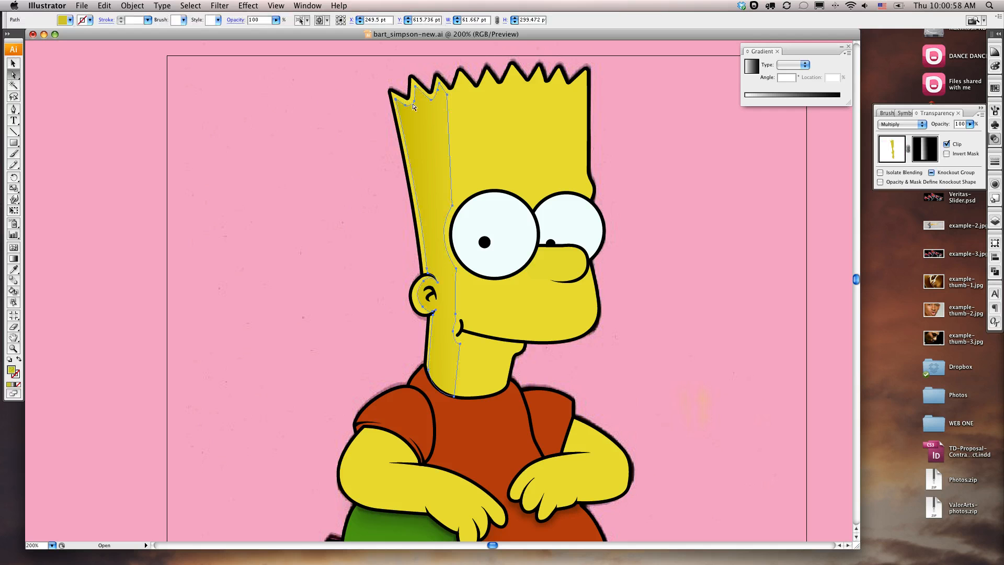
left_click(407, 104)
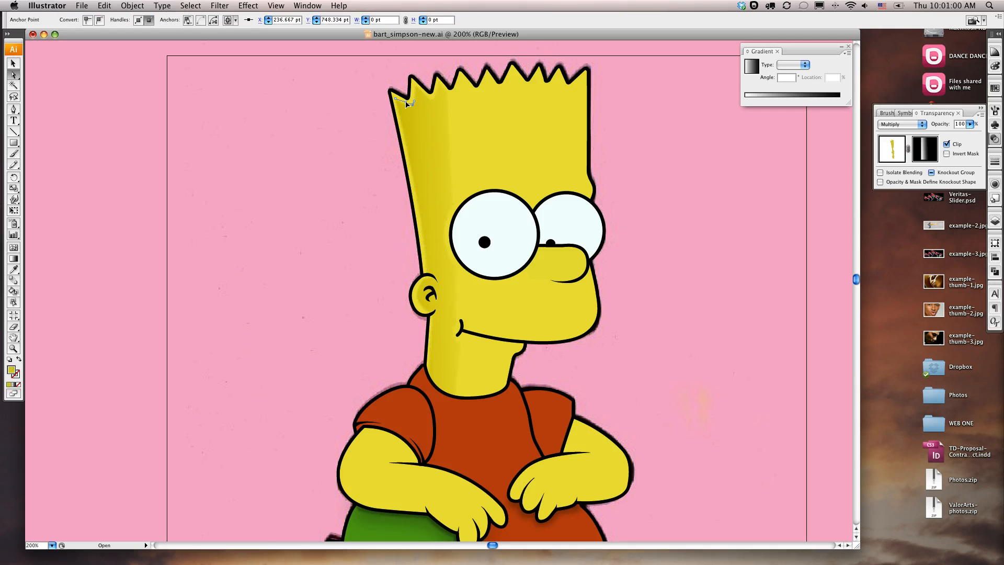
left_click_drag(396, 99, 394, 95)
left_click(413, 102)
left_click(413, 87)
left_click_drag(430, 99, 437, 79)
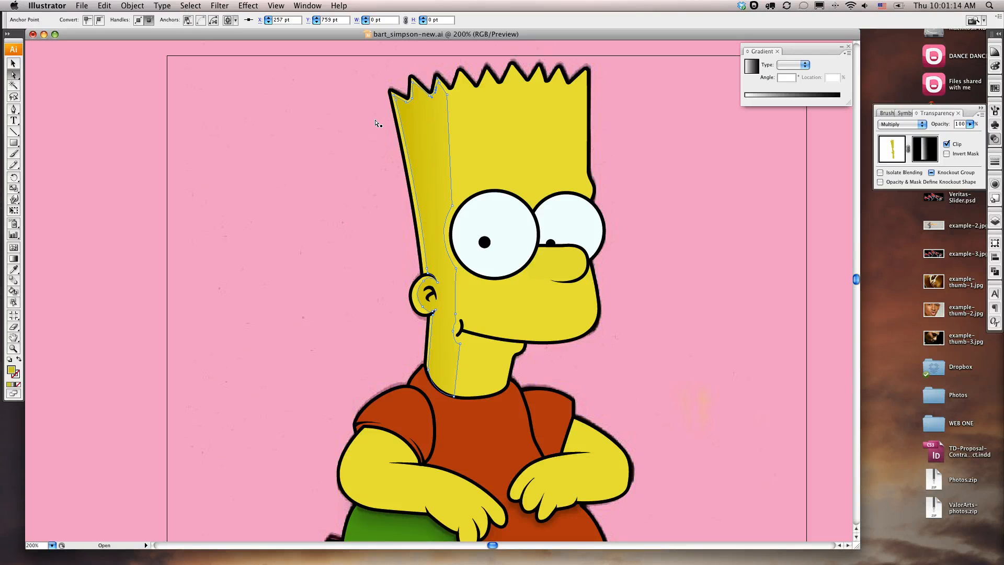
left_click(338, 127)
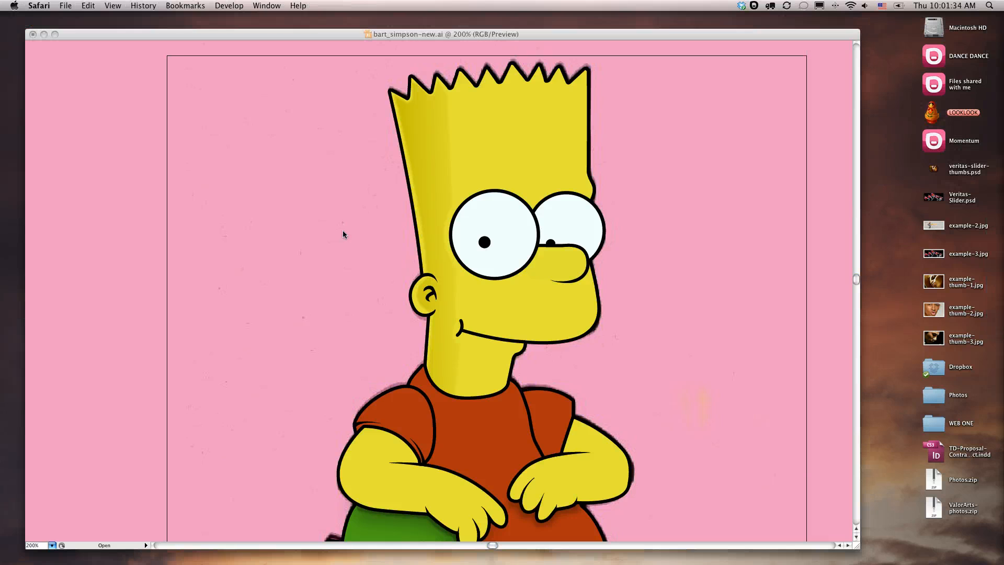
- Switch to Illustrator and start a Pen shadow path along the underside of the nose tip, continuing onto the cheek below it
left_click(343, 230)
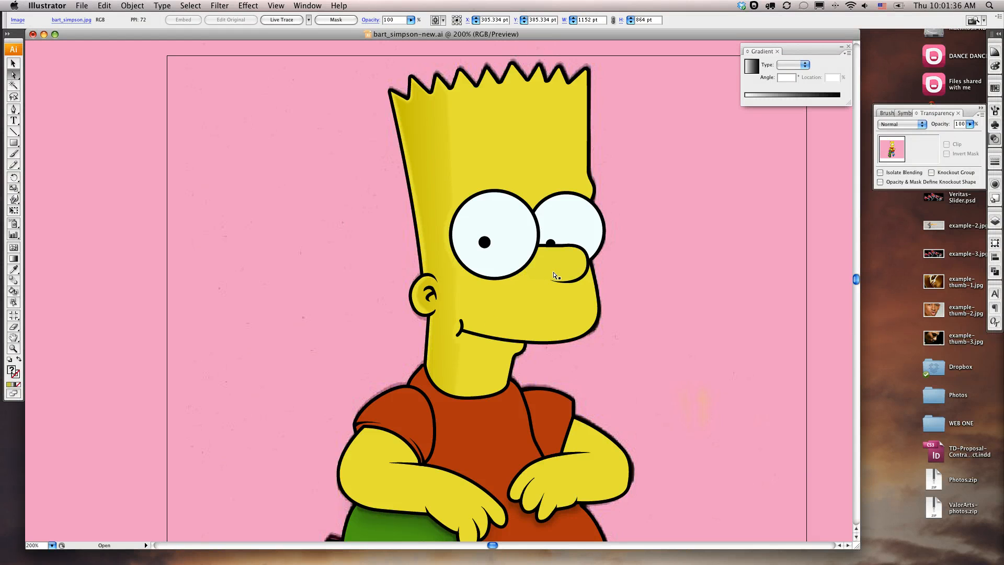
key("super+equal")
key("super+equal")
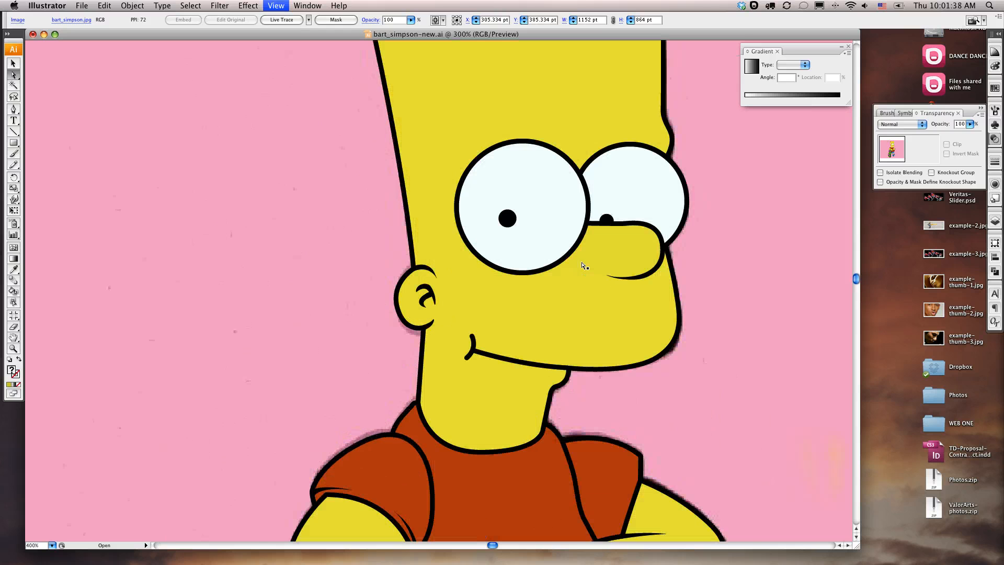
left_click_drag(587, 288, 512, 307)
key("p")
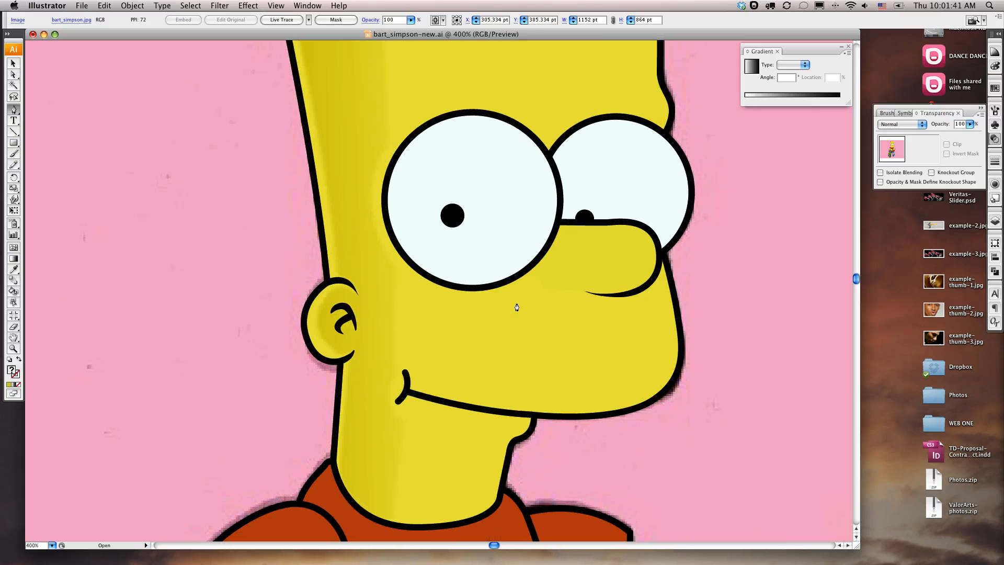
left_click(652, 249)
left_click_drag(626, 289, 594, 297)
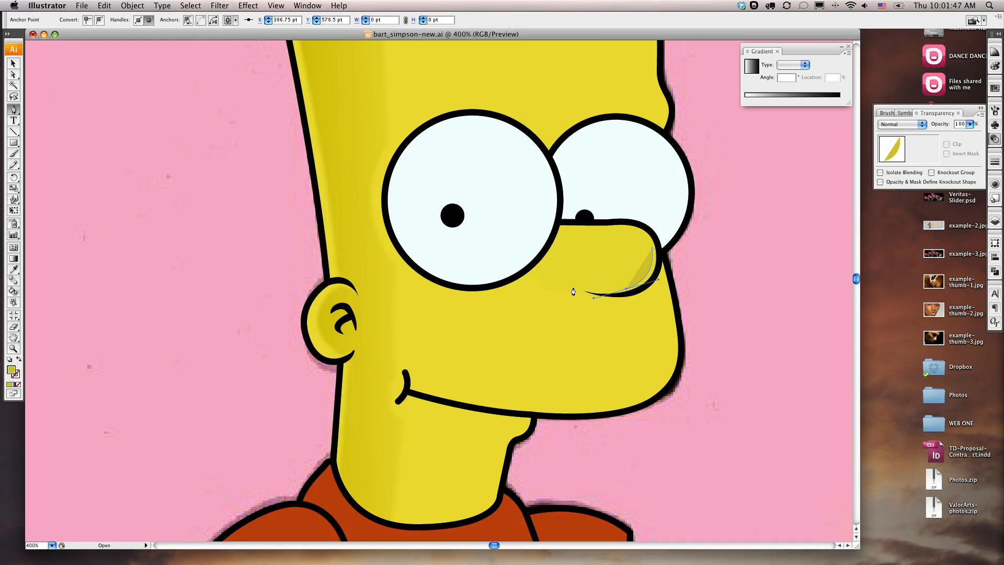
scroll(588, 294, "down", 1)
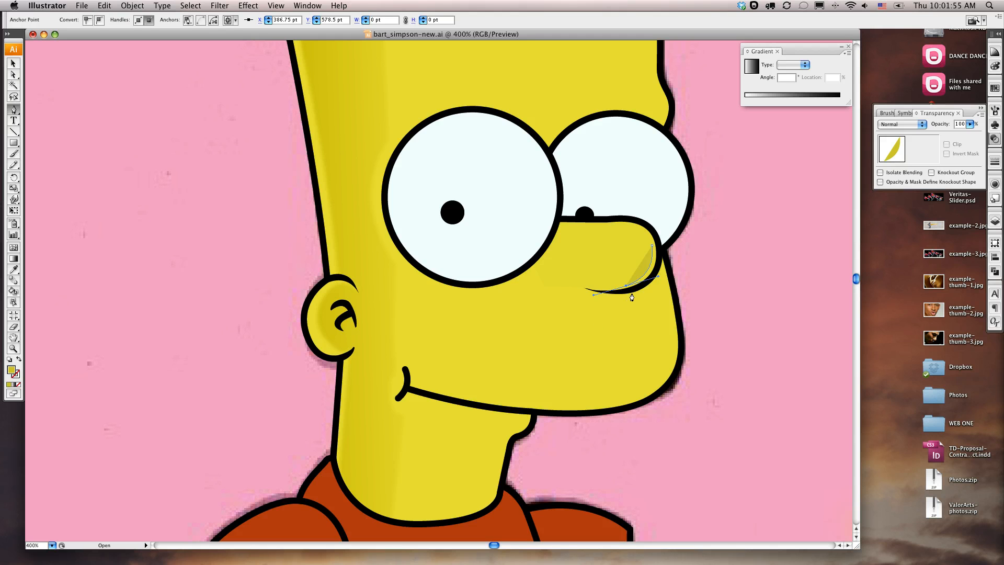
left_click_drag(629, 294, 638, 293)
left_click(647, 316)
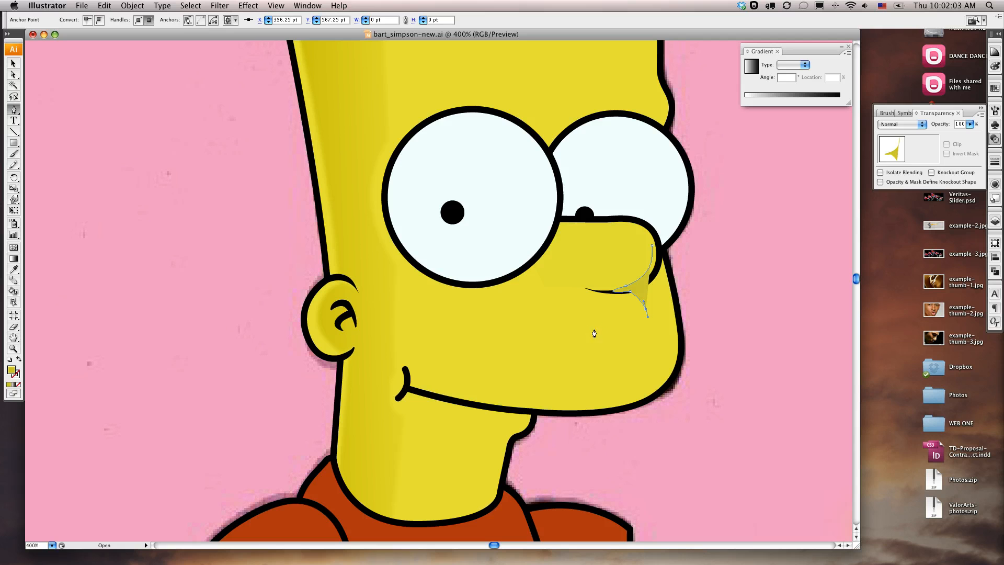
- Curve the nose shadow path across the cheek to the eye's lower edge and close it along the middle of the nose
left_click_drag(589, 329, 557, 305)
left_click_drag(554, 304, 554, 304)
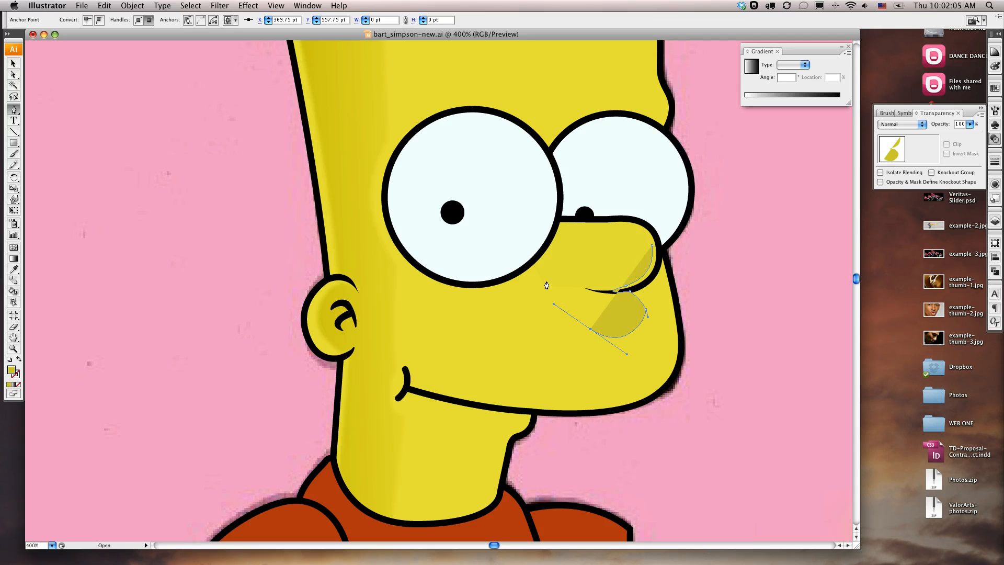
left_click(536, 278)
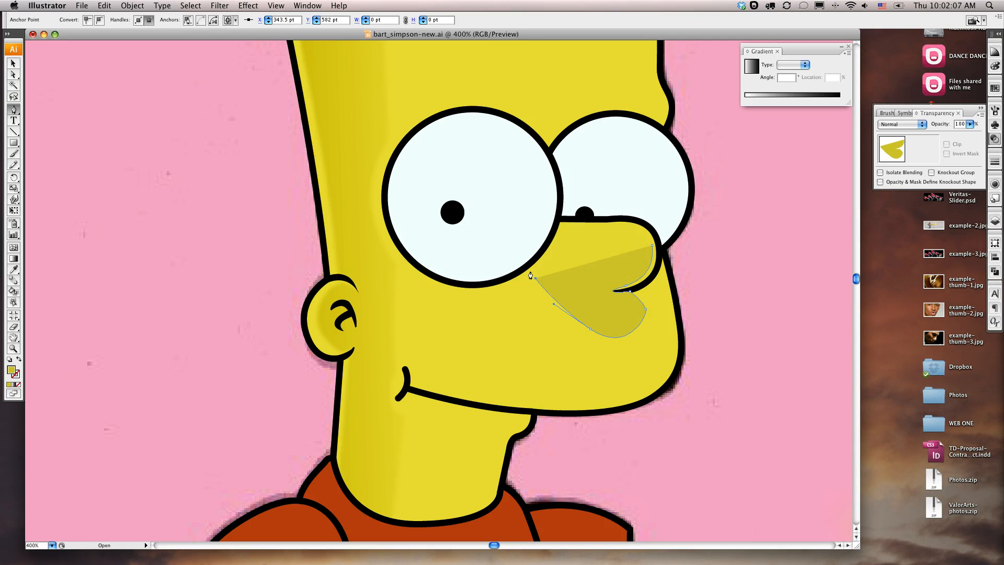
left_click(526, 268)
left_click_drag(527, 268, 652, 238)
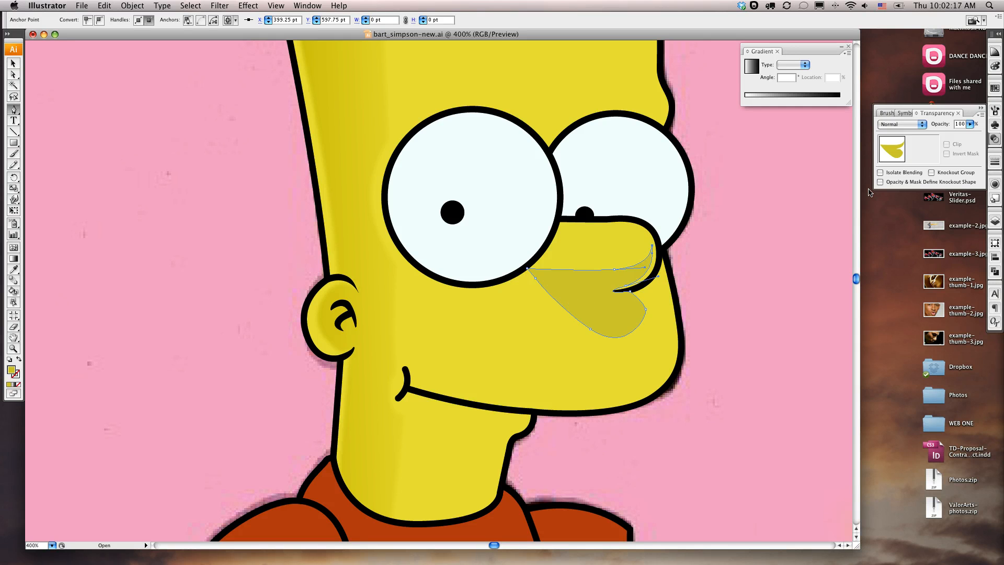
- Make an opacity mask for the nose shadow and draw a mask rectangle about 100 by 64 pt over it
left_click(980, 114)
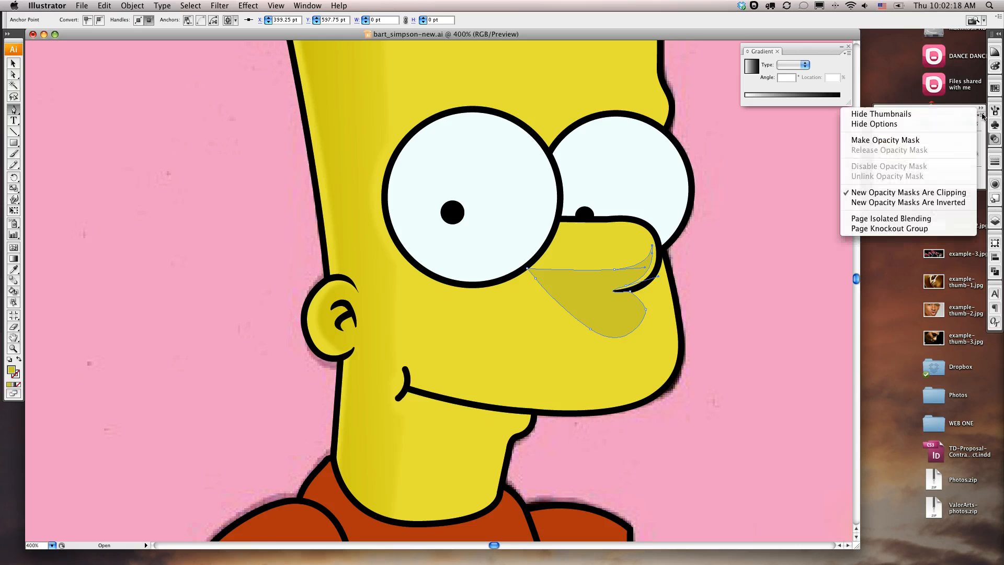
left_click(909, 143)
left_click(924, 153)
key("m")
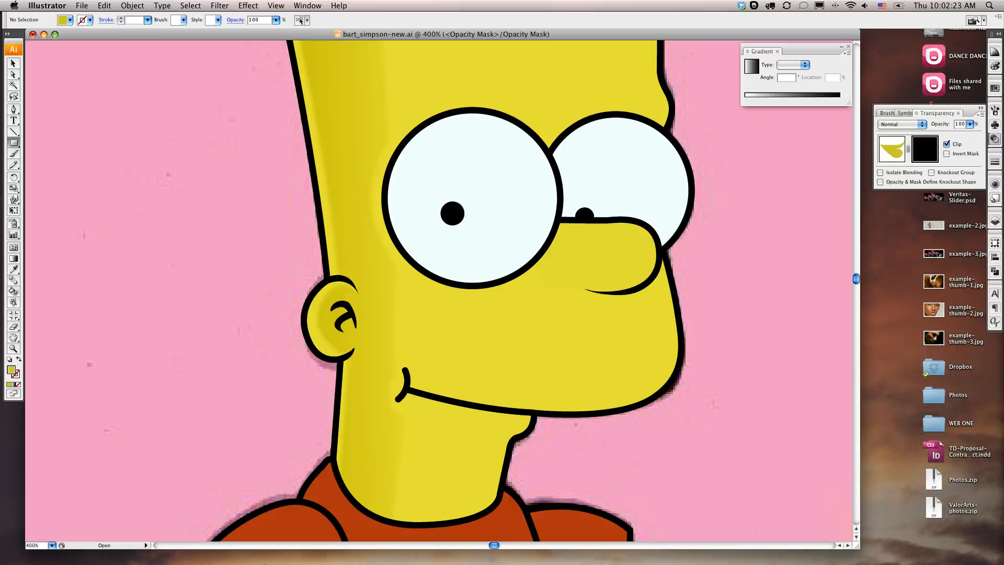
mouse_move(477, 182)
left_mouse_down()
mouse_move(505, 226)
mouse_move(686, 317)
left_mouse_up()
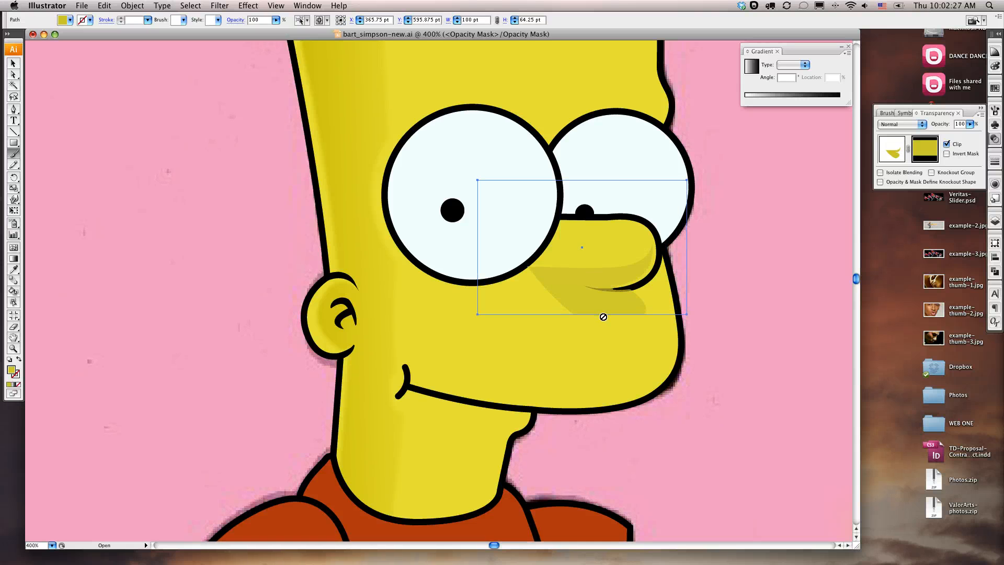
- Resize the mask rectangle to about 91 by 54 pt so it encloses the whole nose shadow
key("v")
left_click_drag(585, 320, 584, 344)
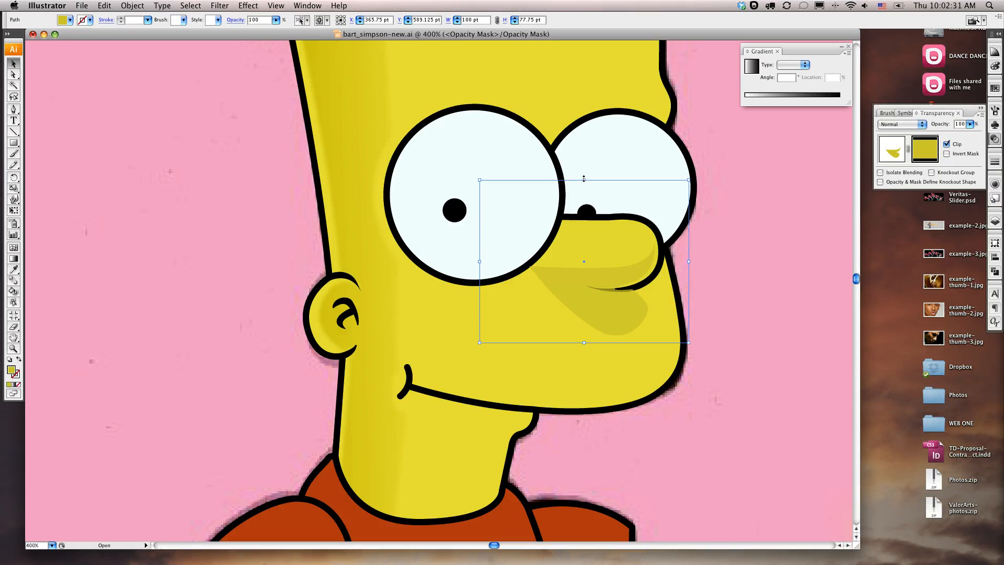
left_click_drag(583, 180, 589, 229)
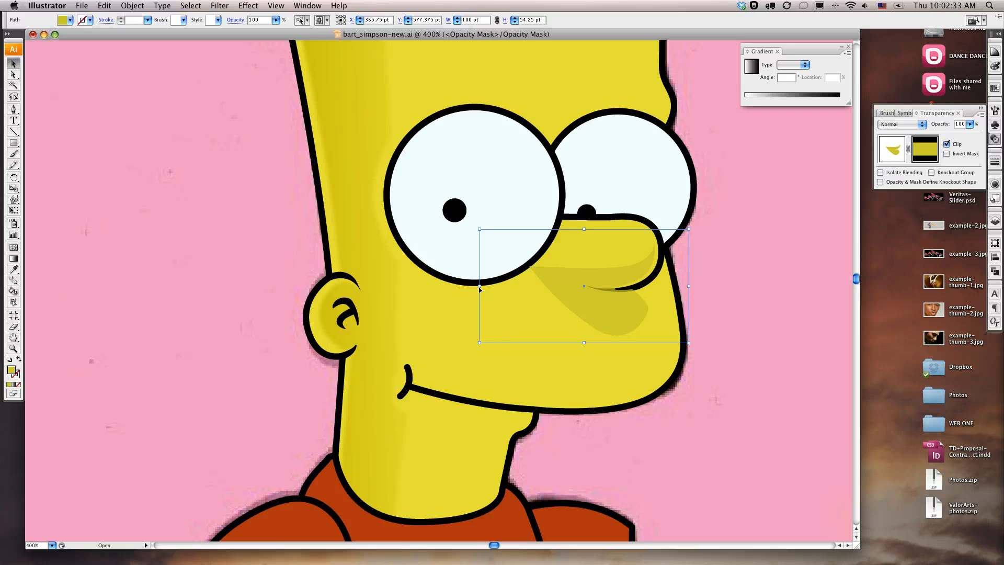
left_click_drag(479, 287, 498, 286)
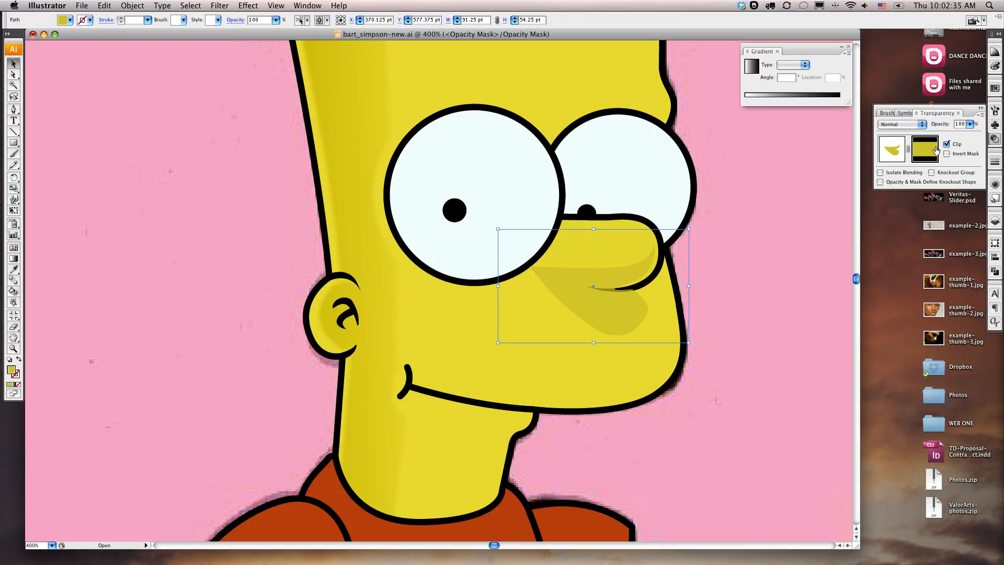
- Fill the mask rectangle with a white-to-black linear gradient at about -116 degrees across the nose shadow, and return to the artwork
left_click(752, 70)
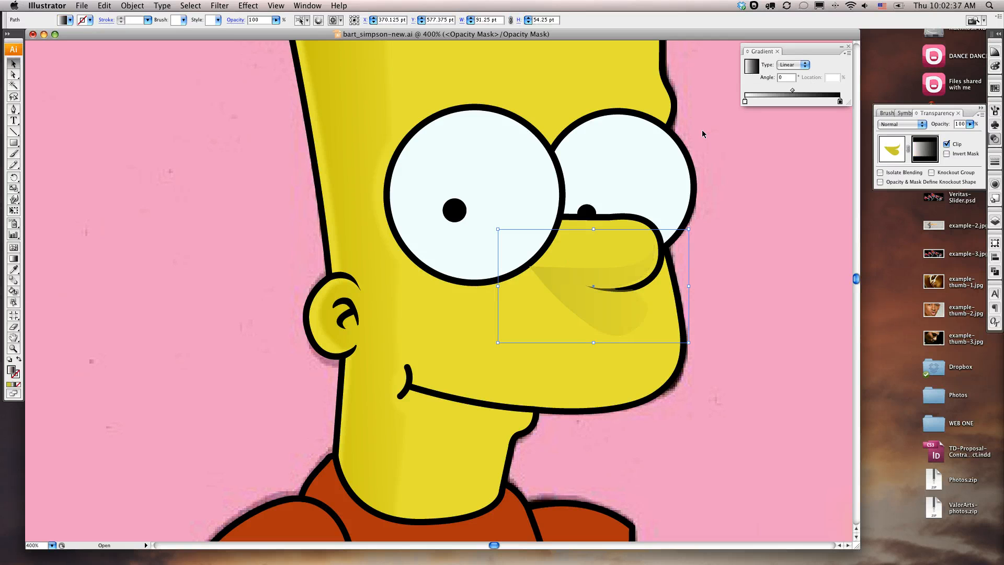
key("g")
left_click_drag(599, 272, 602, 330)
left_click_drag(595, 255, 603, 297)
left_click_drag(610, 335, 603, 274)
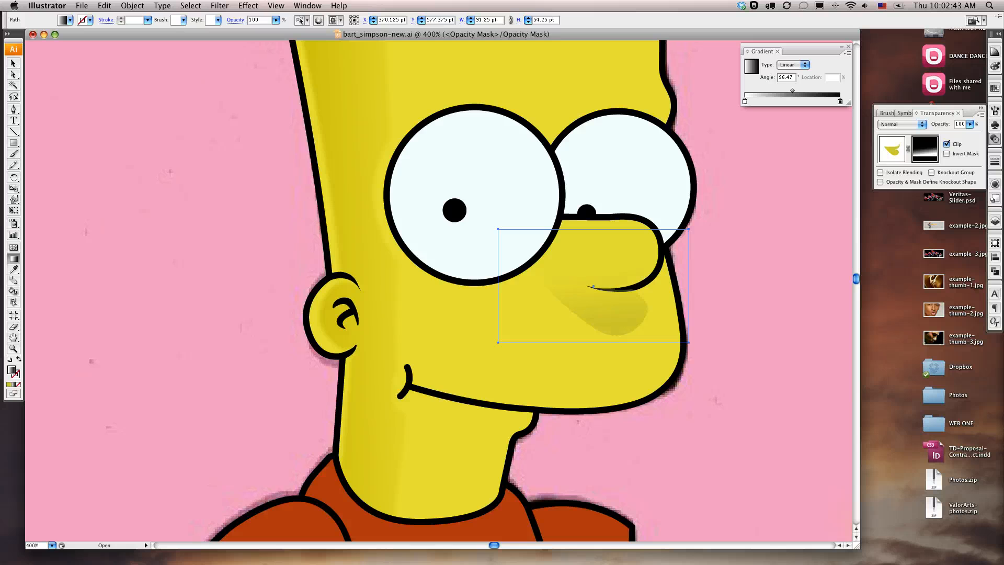
left_click_drag(609, 335, 604, 312)
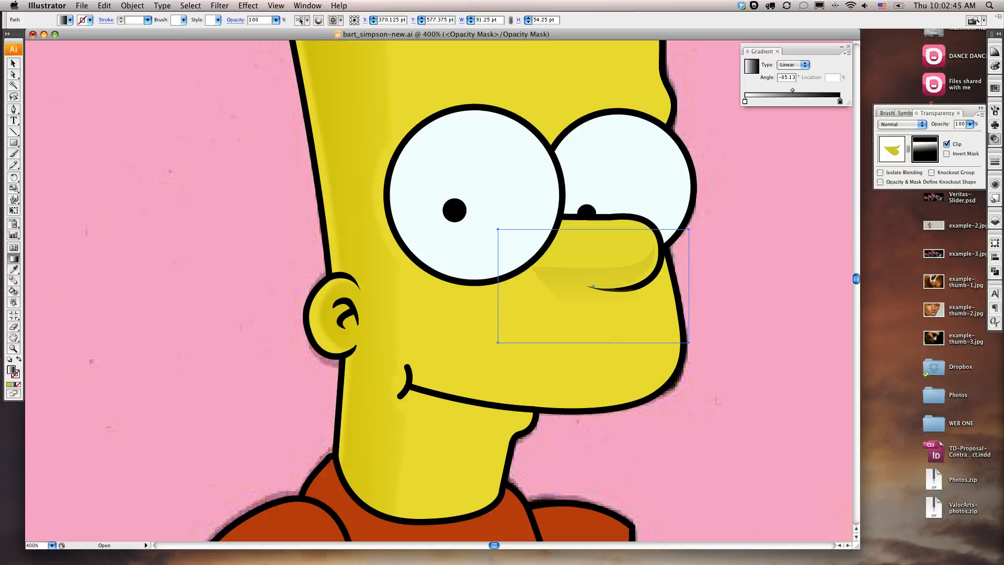
left_click_drag(601, 256, 601, 311)
left_click_drag(621, 257, 597, 309)
left_click_drag(616, 263, 602, 302)
left_click_drag(620, 252, 602, 304)
left_click_drag(652, 258, 614, 320)
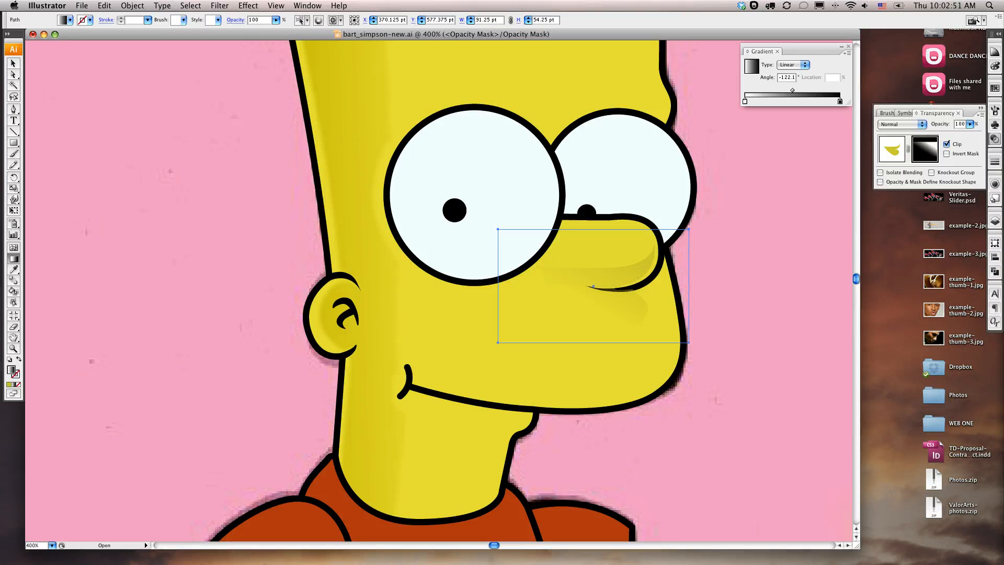
left_click_drag(629, 245, 594, 329)
left_click_drag(648, 257, 606, 348)
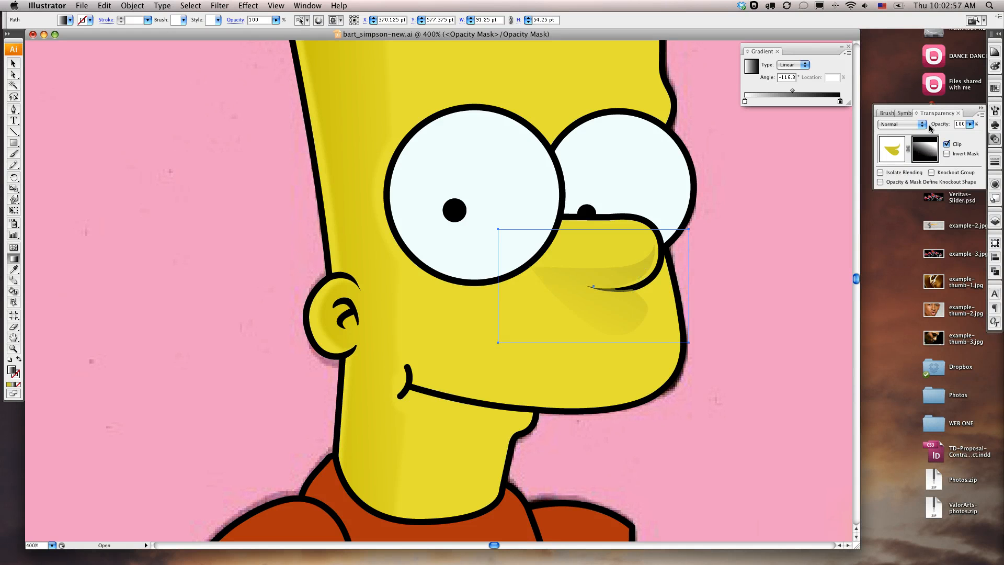
left_click(901, 145)
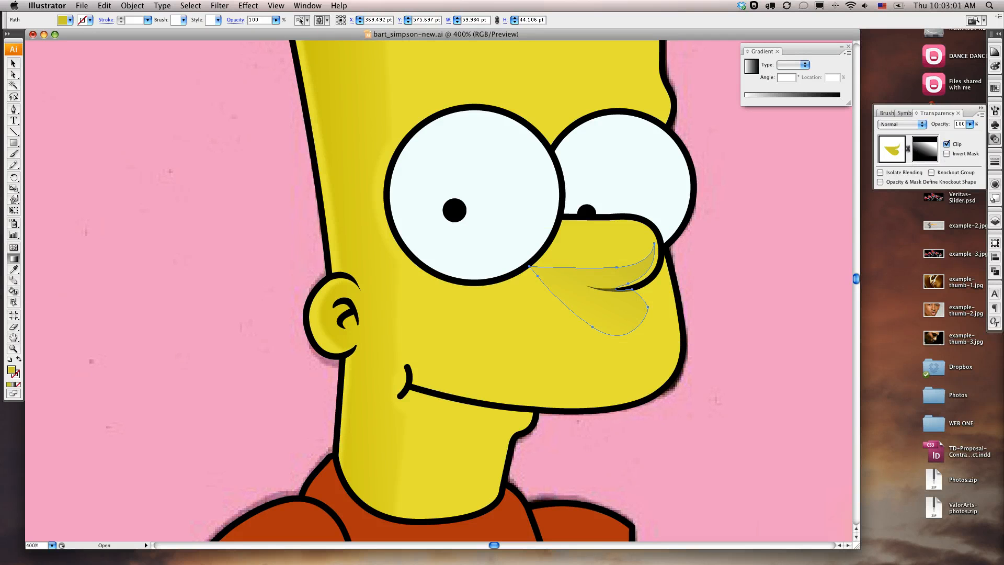
- Apply a Rasterize effect to the nose shadow in RGB at High (300 ppi) with a transparent background
left_click(247, 6)
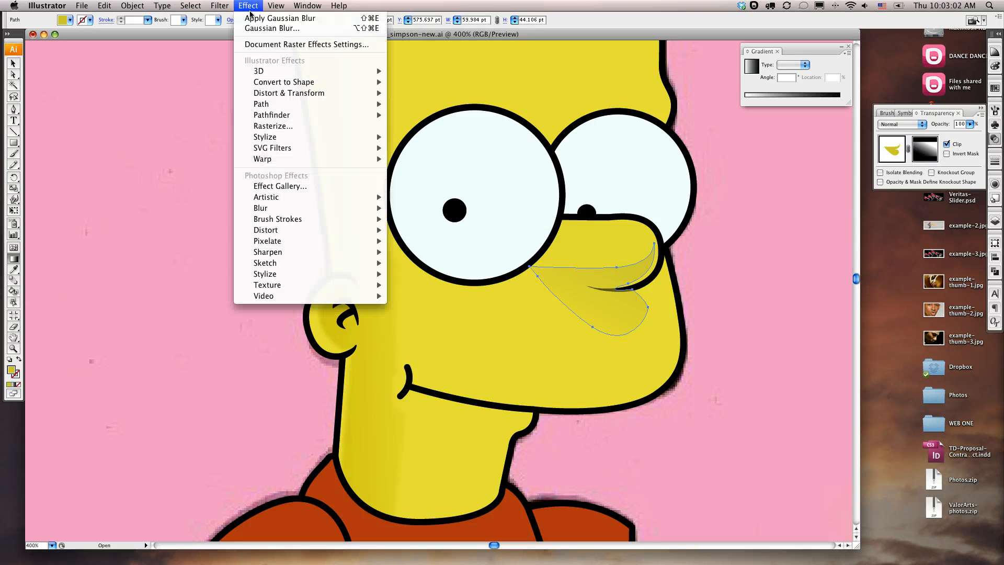
left_click(279, 128)
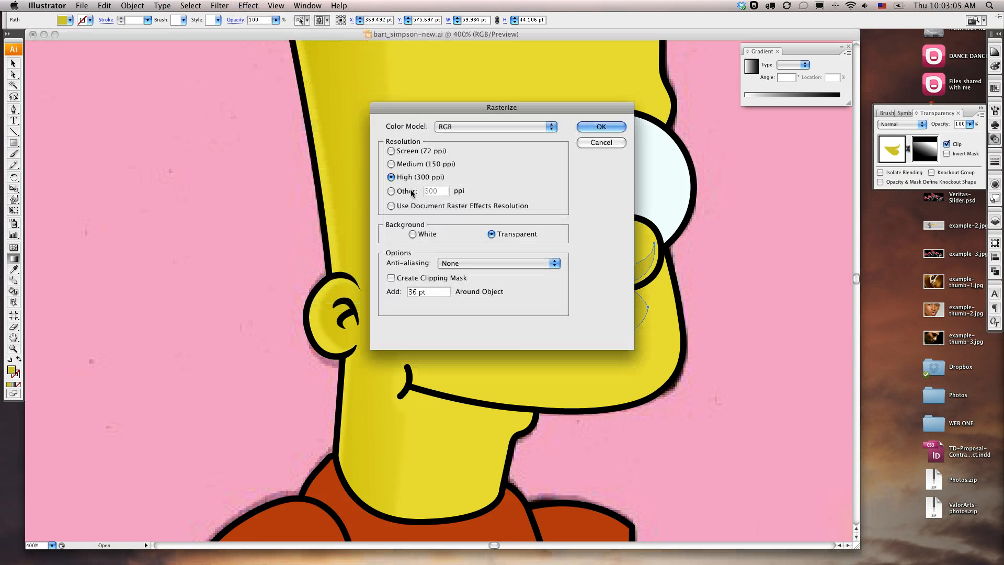
left_click(617, 127)
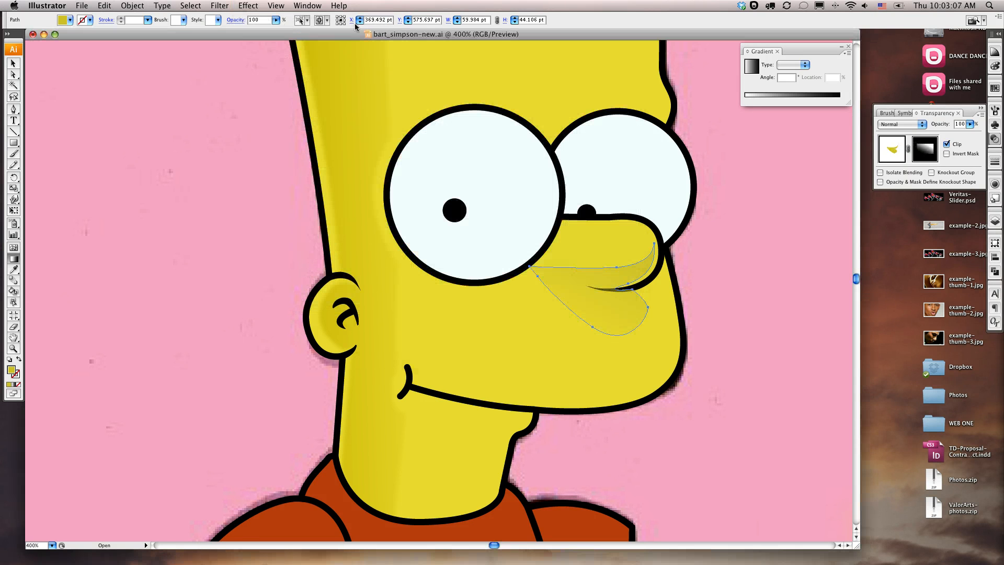
- Apply a Gaussian Blur effect with a 6.0-pixel radius to the nose shadow and deselect it
left_click(248, 6)
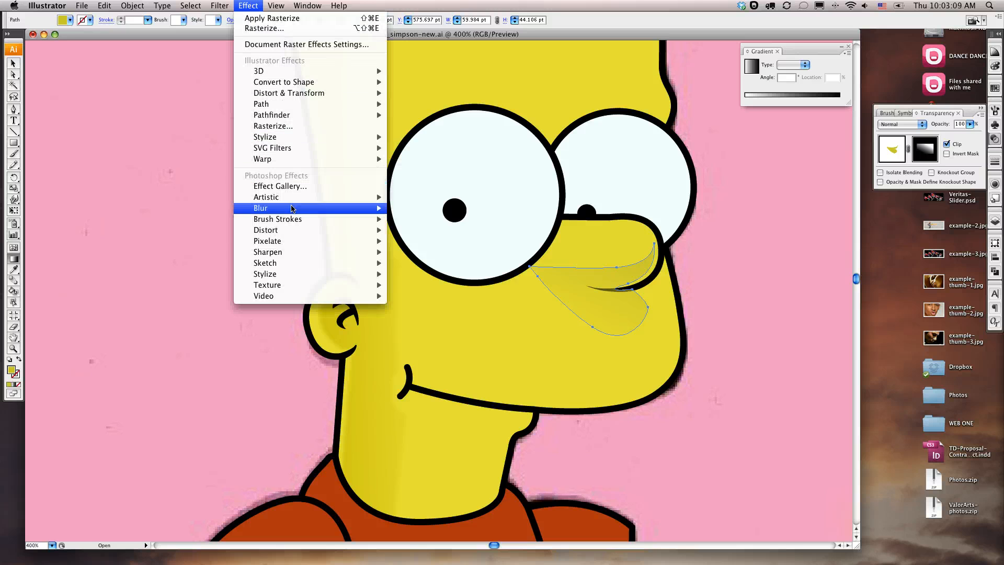
mouse_move(320, 210)
left_click(419, 209)
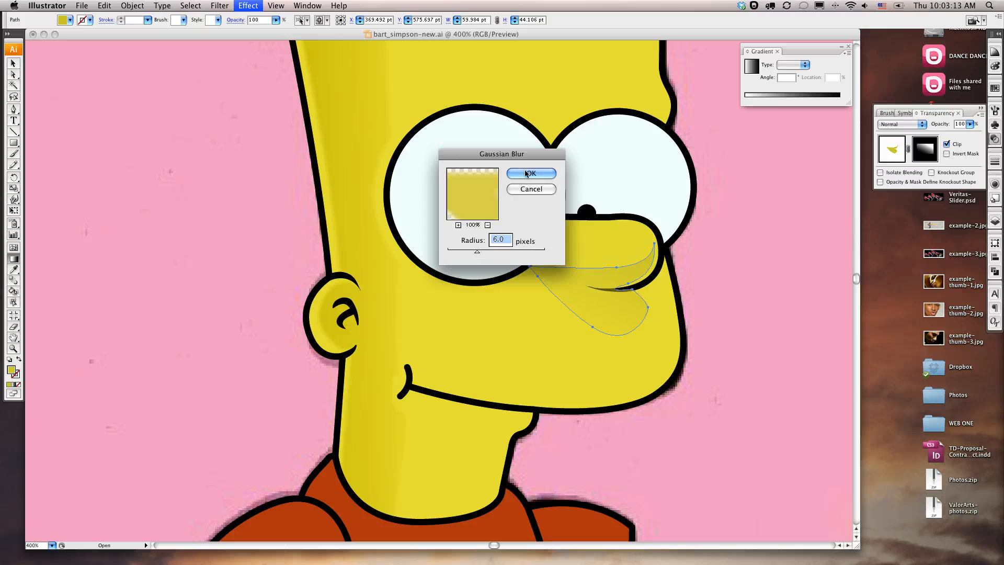
key("Return")
key("v")
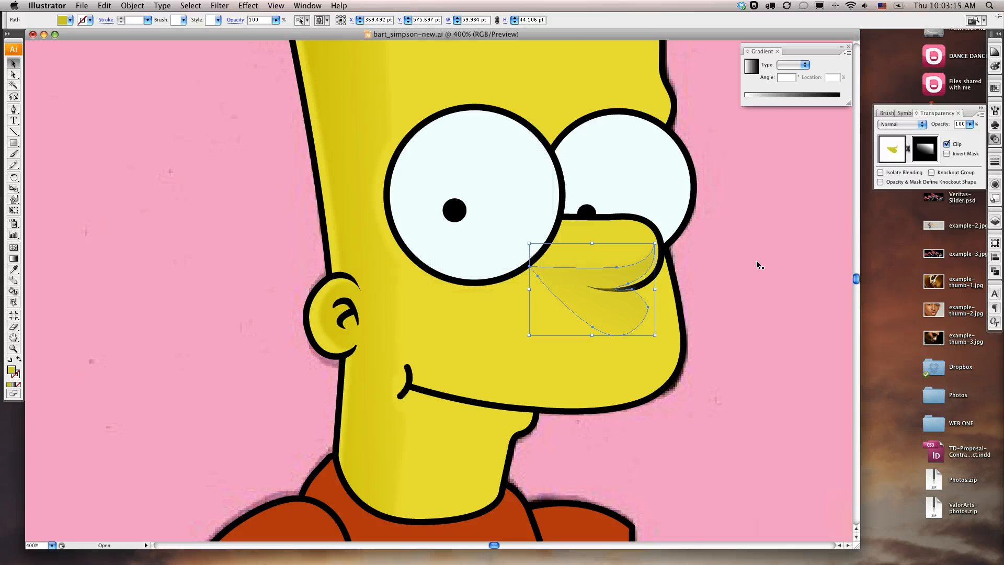
left_click(753, 274)
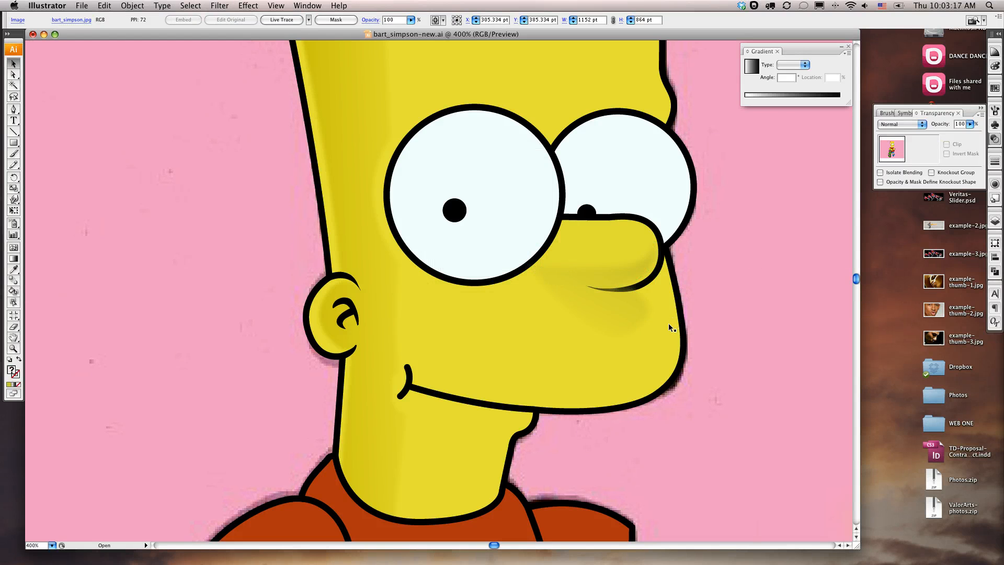
- Add an anchor point on the nose shadow's lower edge and reshape that edge into a narrower curve closer to the nose
left_click(576, 303)
key("p")
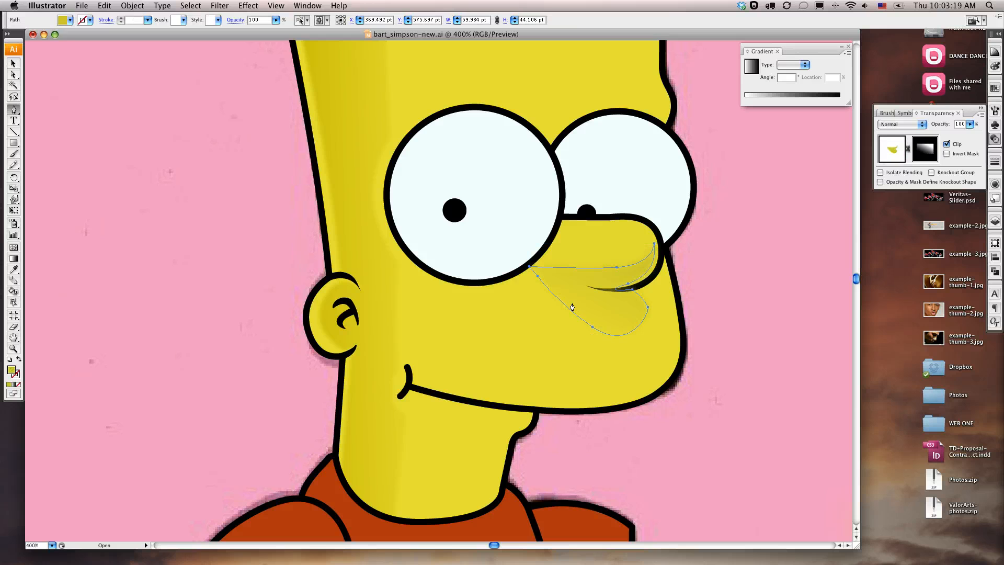
left_click(564, 306)
key("a")
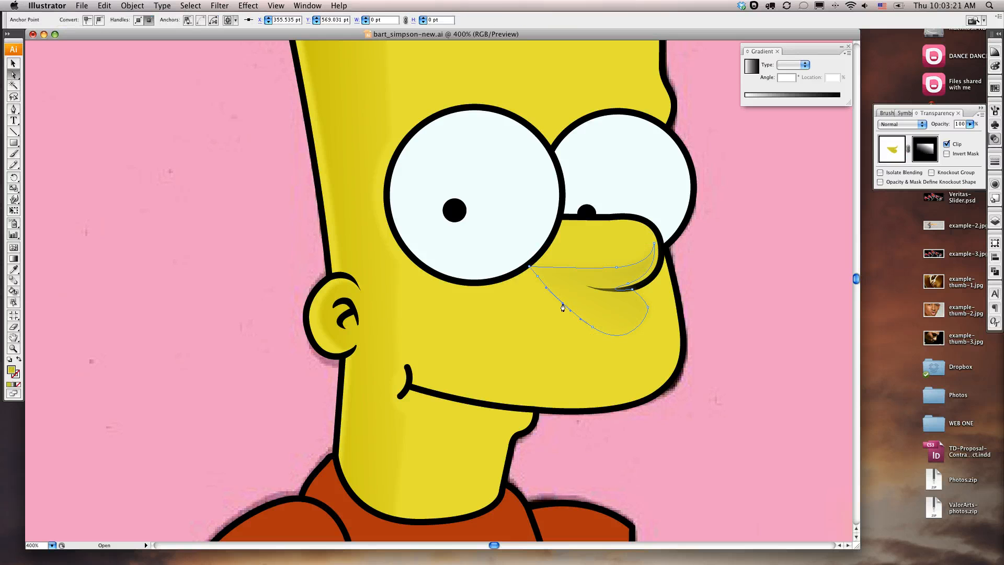
left_click_drag(563, 308, 652, 315)
left_click(590, 328)
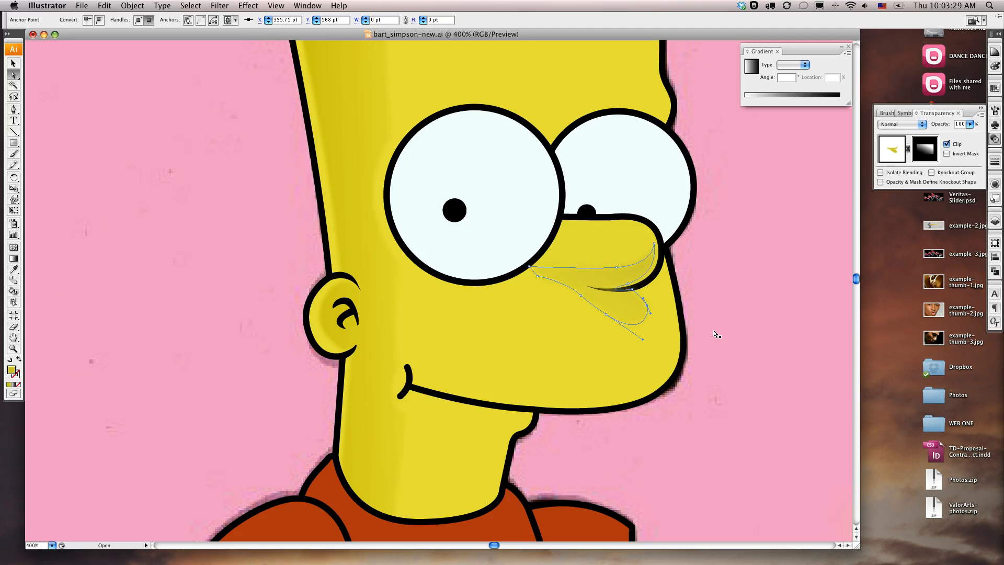